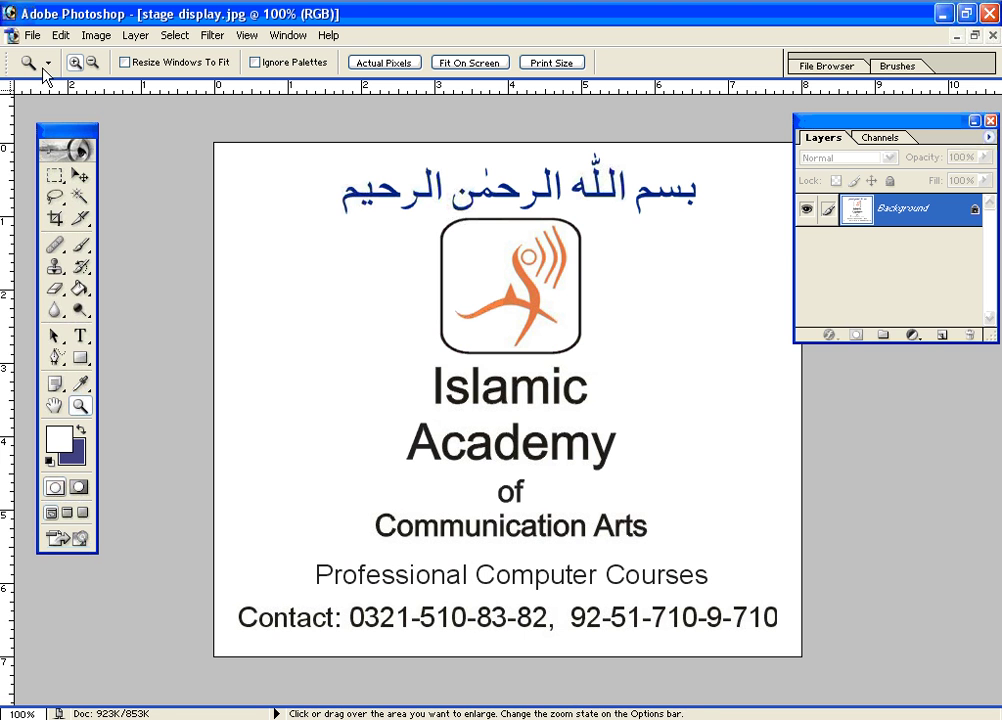
Start a new document and name it Pro-1.
{"action": "left_click", "coordinate": [33, 37]}
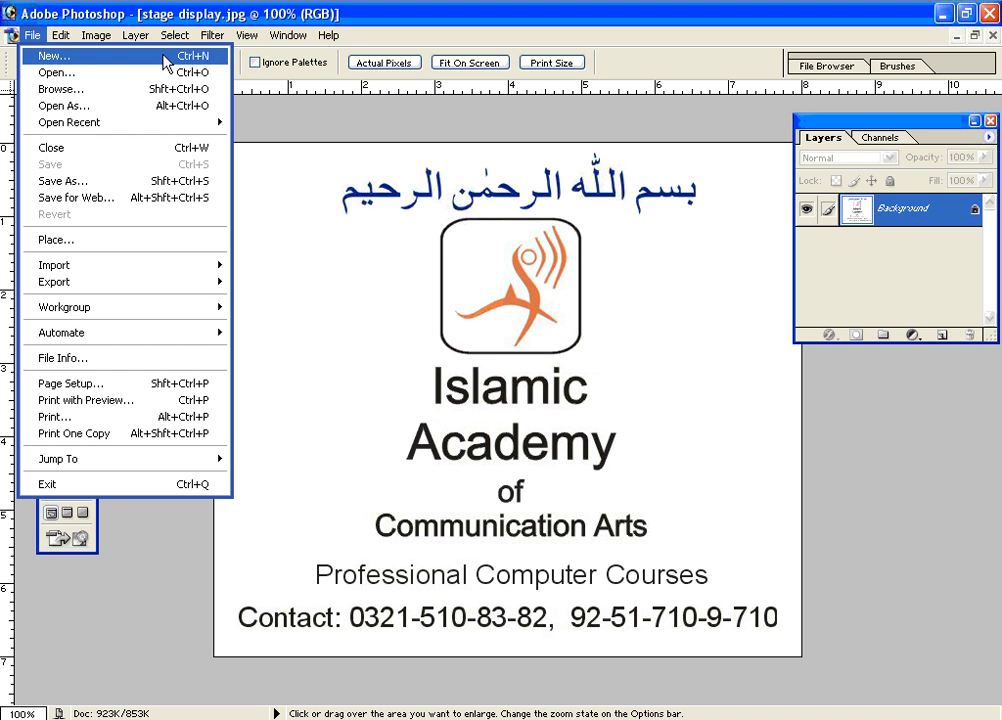
{"action": "left_click", "coordinate": [40, 56]}
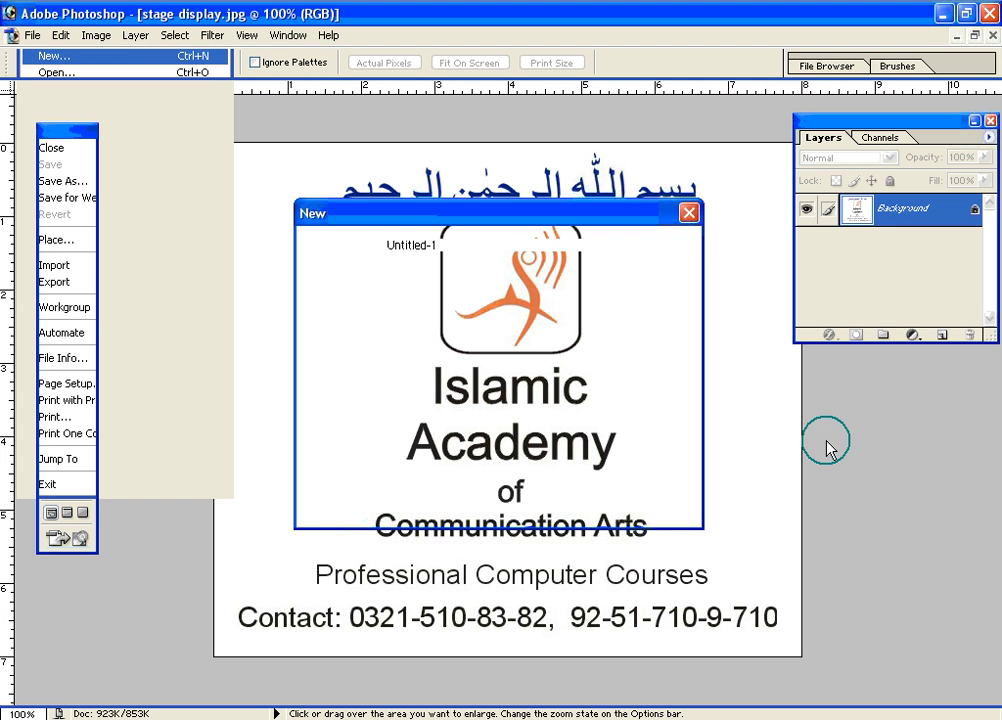
{"action": "left_click_drag", "start_coordinate": [338, 215], "coordinate": [342, 168]}
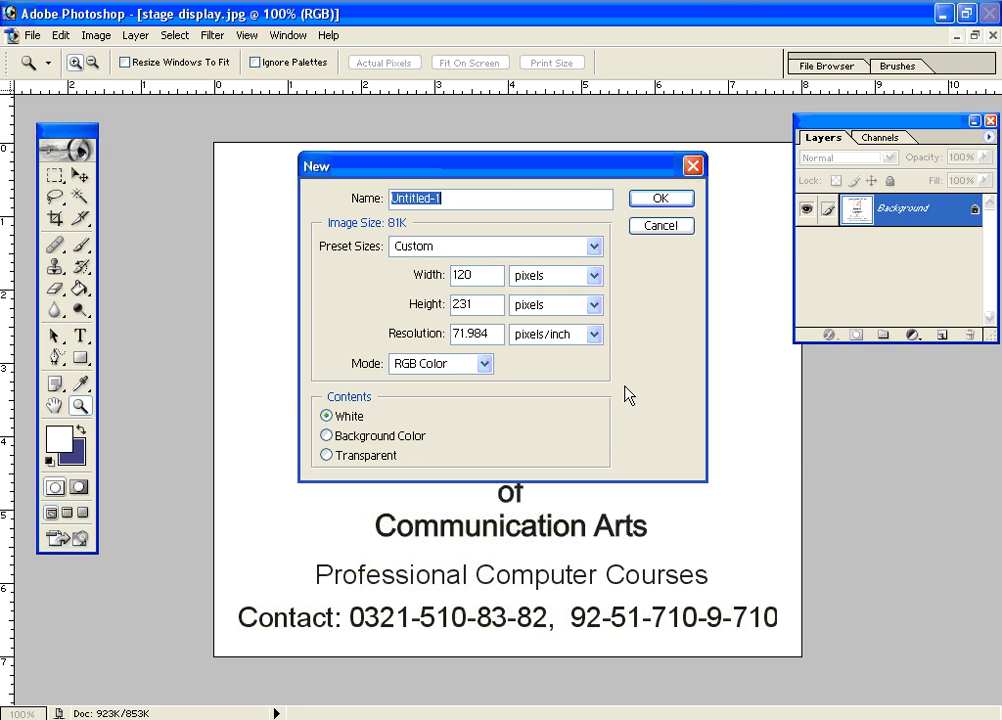
{"action": "type", "text": "Po"}
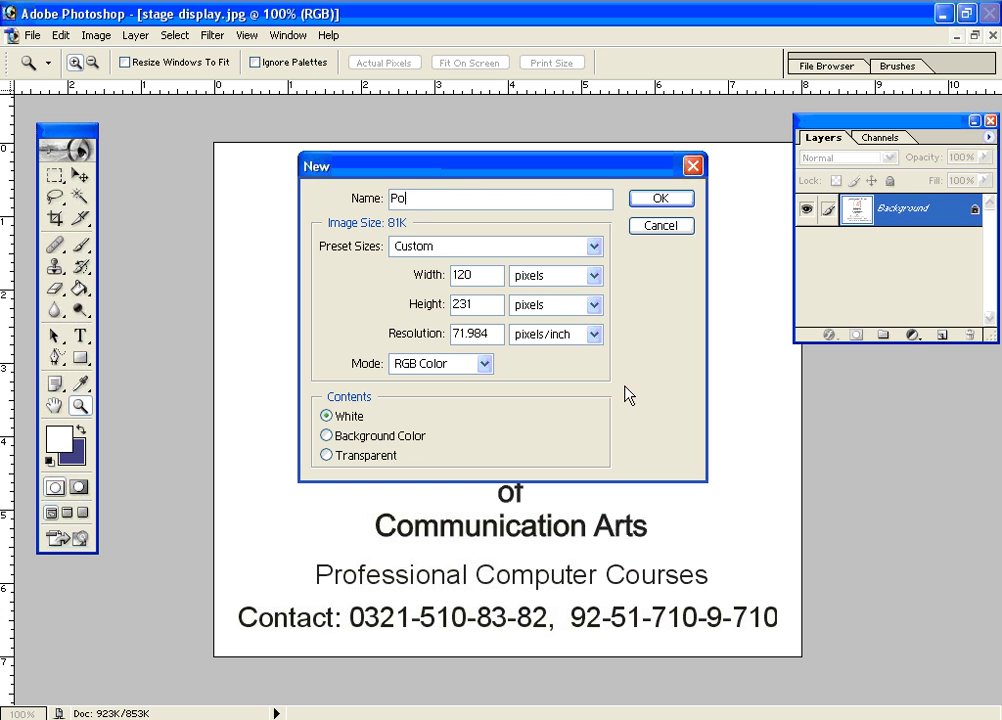
{"action": "key", "text": "BackSpace"}
{"action": "type", "text": "ro-1"}
Examine the new document's contents, colour mode, resolution and dimension settings, and the list of preset sizes.
{"action": "left_click", "coordinate": [343, 423]}
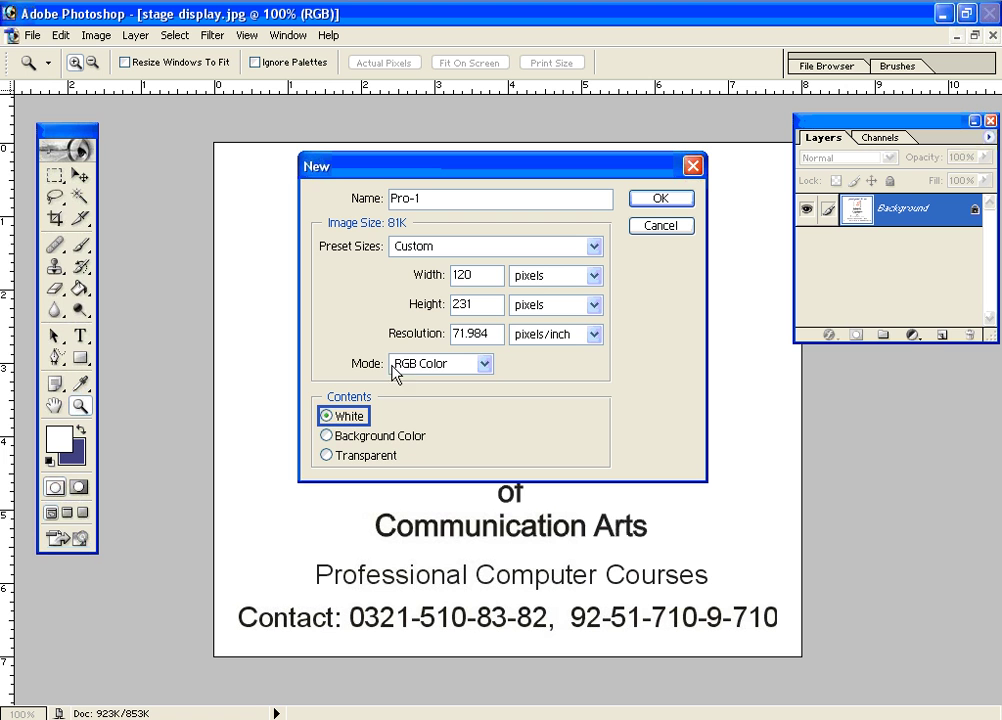
{"action": "left_click", "coordinate": [418, 356]}
{"action": "left_click", "coordinate": [480, 336]}
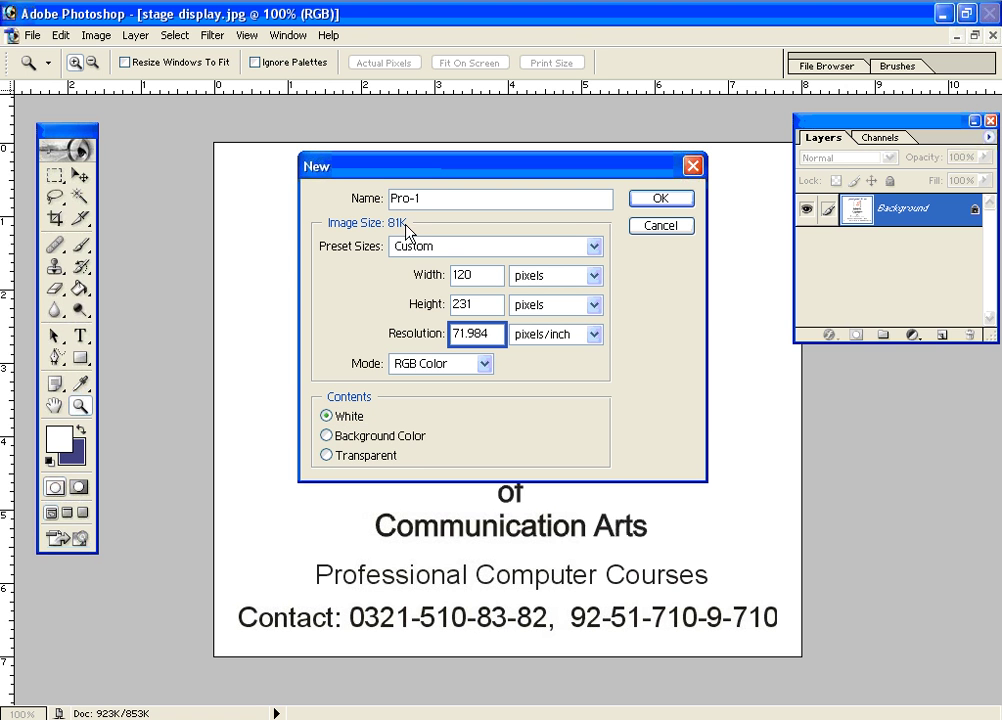
{"action": "left_click", "coordinate": [474, 275]}
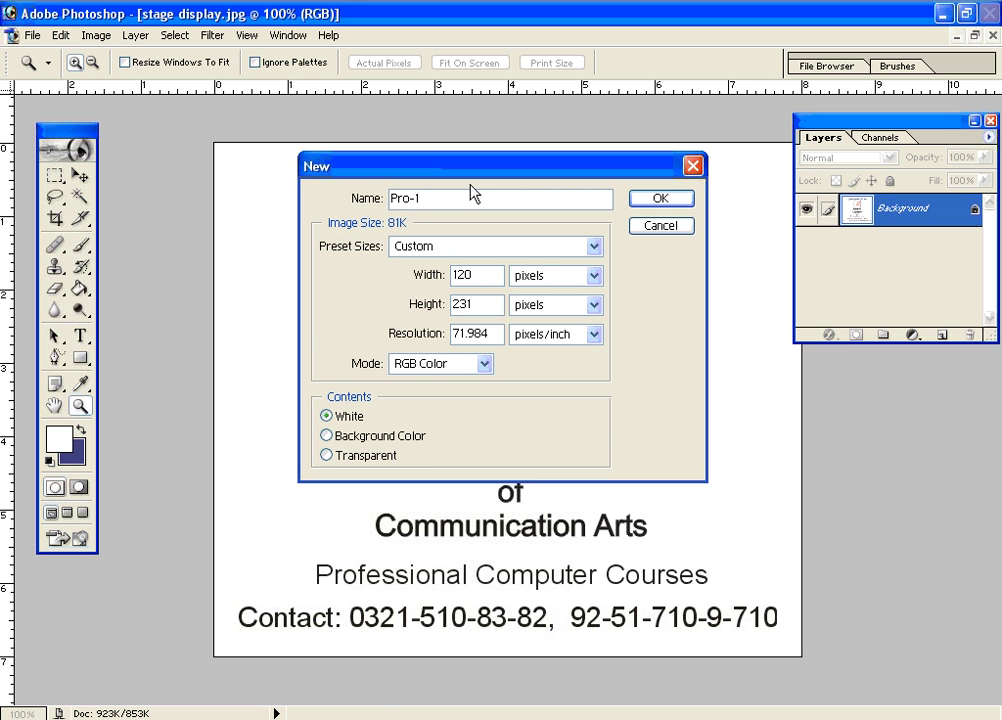
{"action": "left_click", "coordinate": [594, 246]}
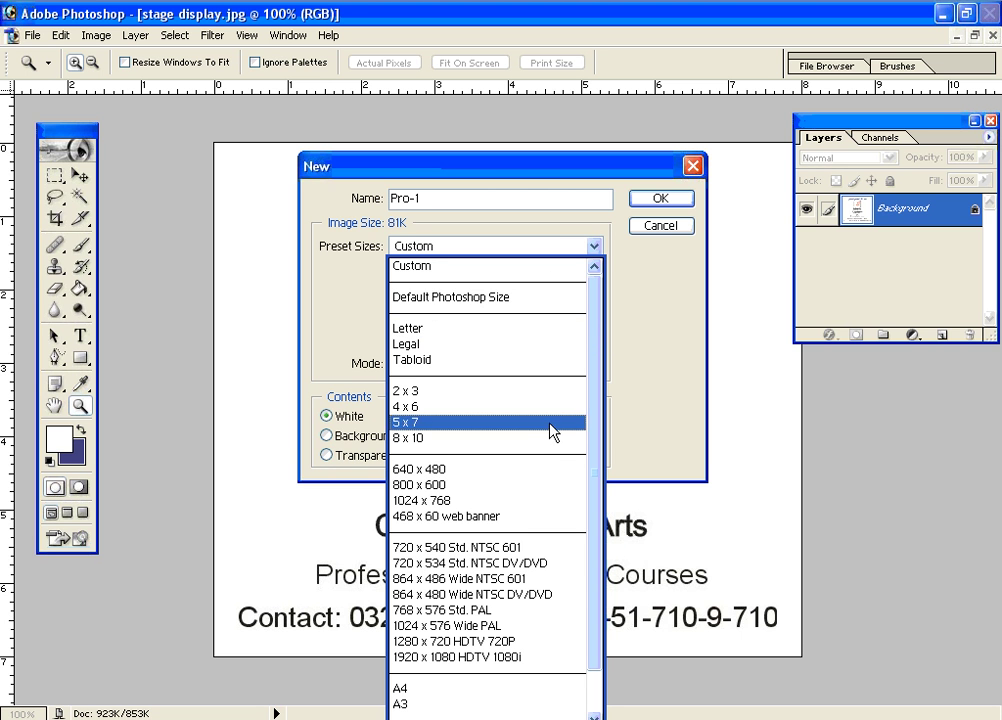
{"action": "left_click", "coordinate": [656, 358]}
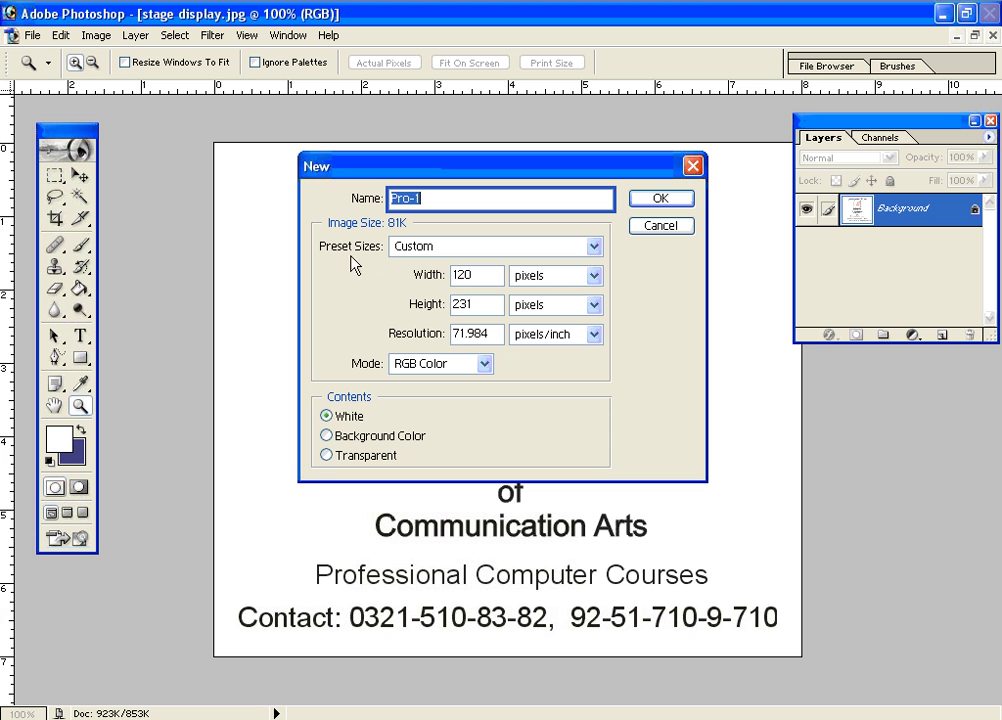
{"action": "left_click", "coordinate": [594, 246]}
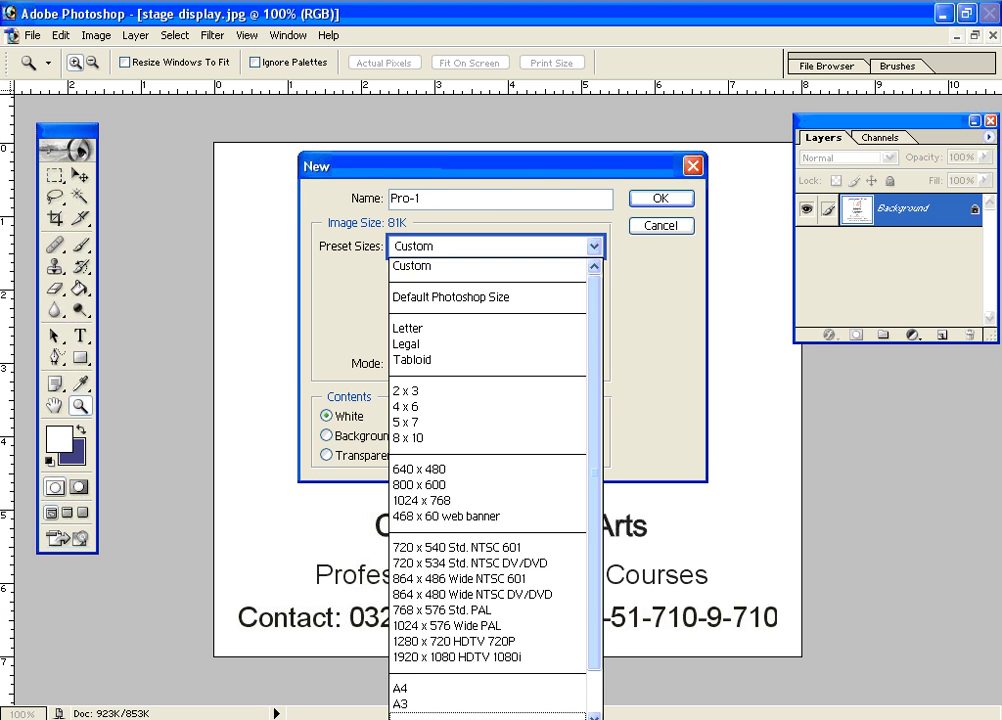
{"action": "left_click", "coordinate": [650, 340]}
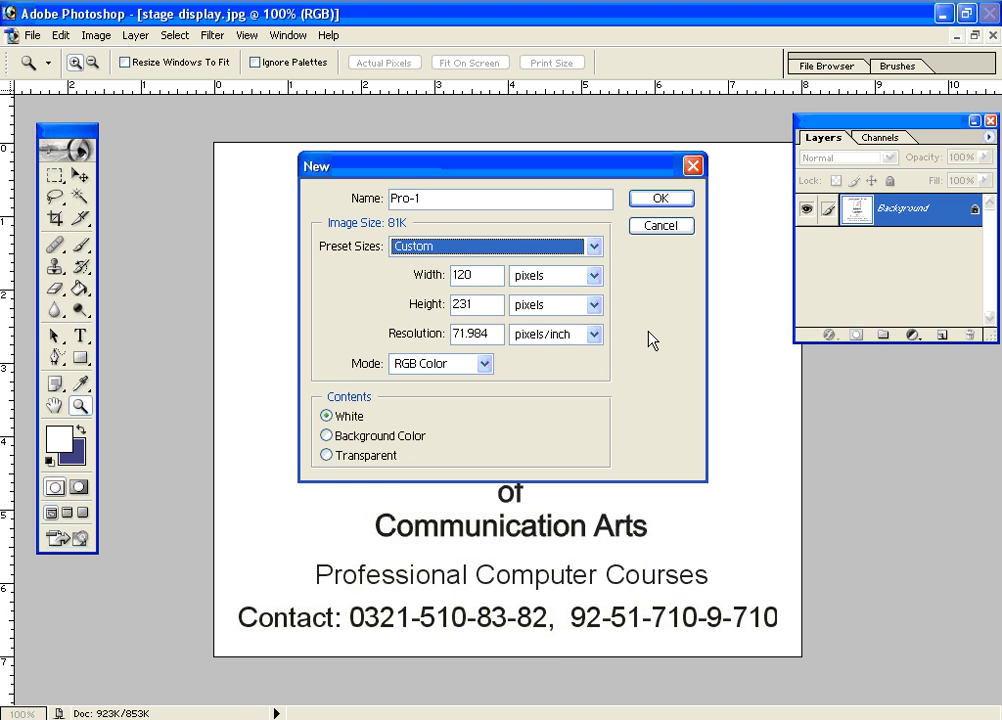
Change the units of the new document's width and height to inches.
{"action": "left_click", "coordinate": [460, 297]}
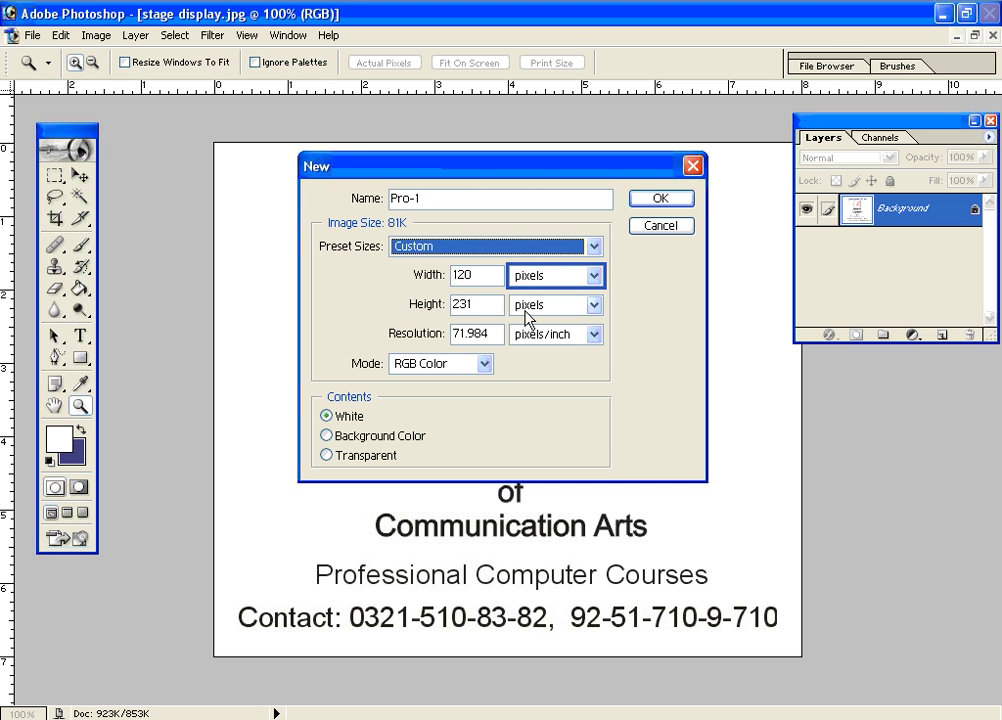
{"action": "key", "text": "shift+Tab"}
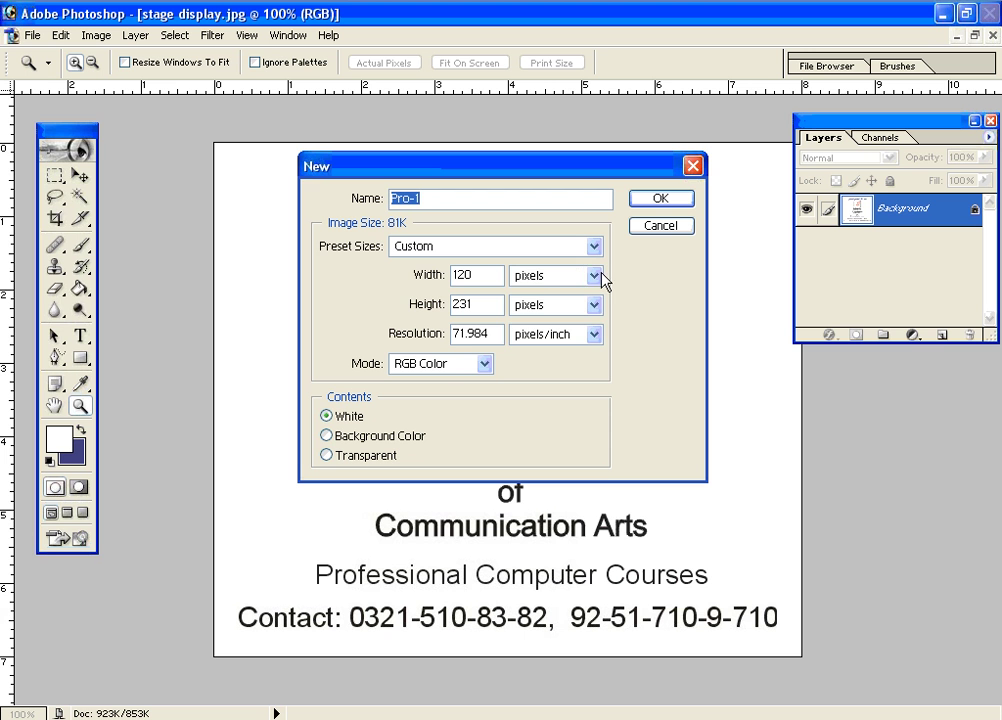
{"action": "left_click", "coordinate": [594, 275]}
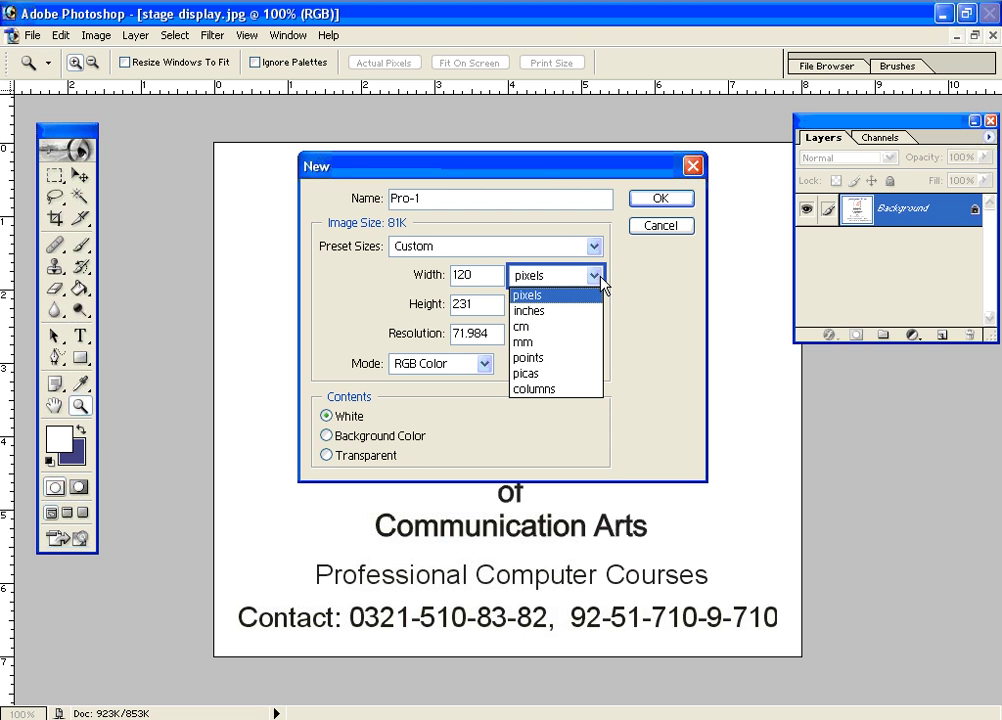
{"action": "left_click", "coordinate": [592, 312]}
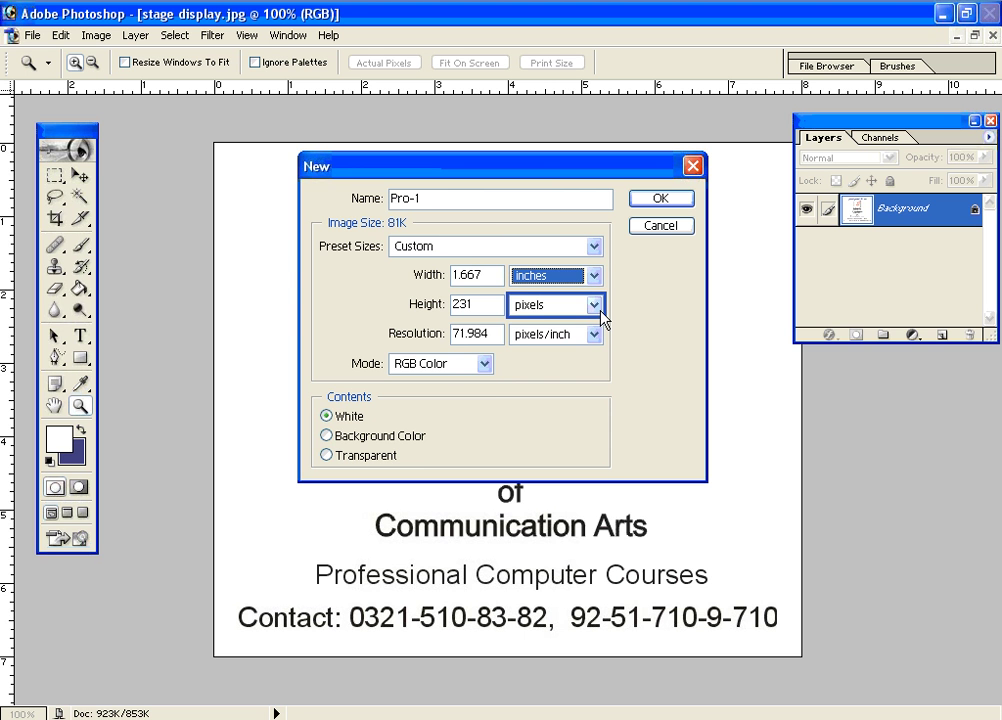
{"action": "left_click", "coordinate": [597, 307]}
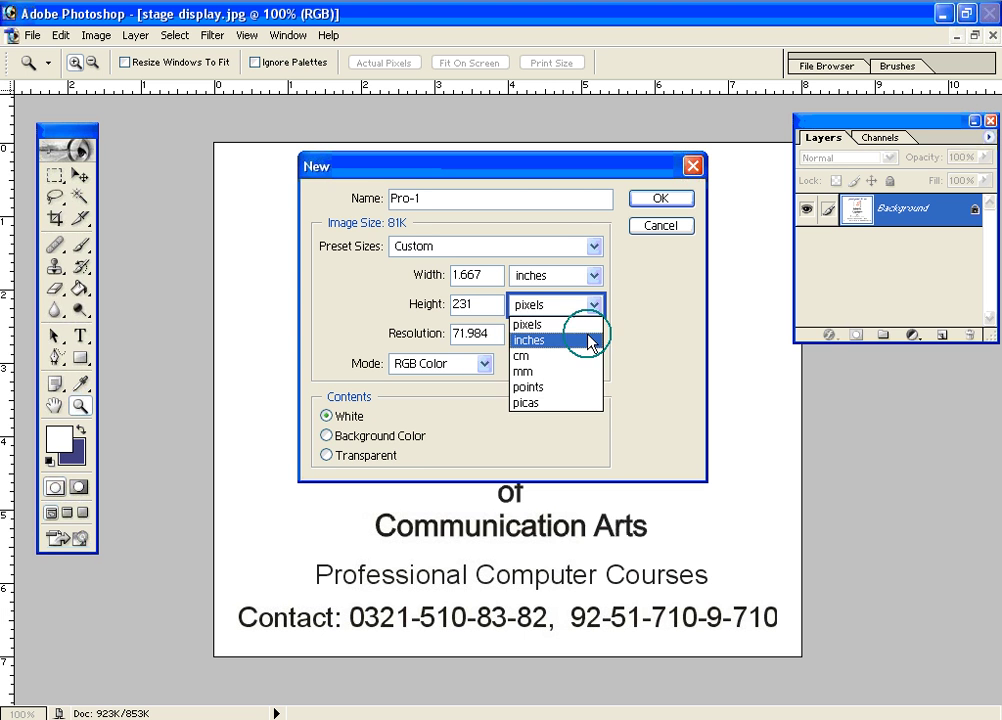
{"action": "left_click", "coordinate": [596, 338]}
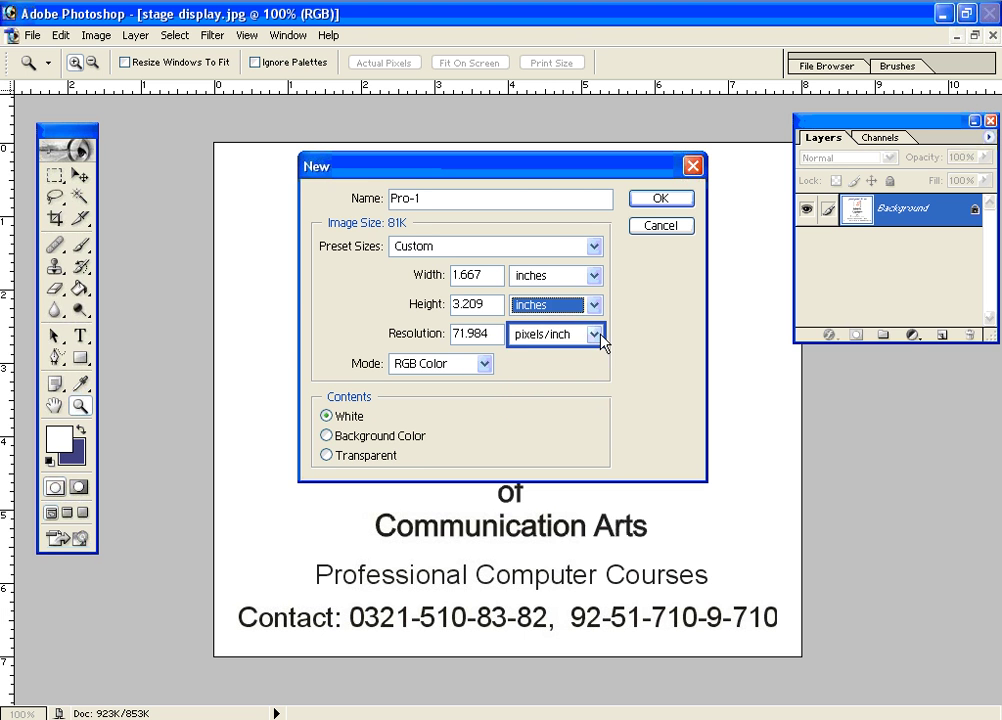
Set the new document's width to 5 inches and its height to 5 inches.
{"action": "left_click", "coordinate": [431, 276]}
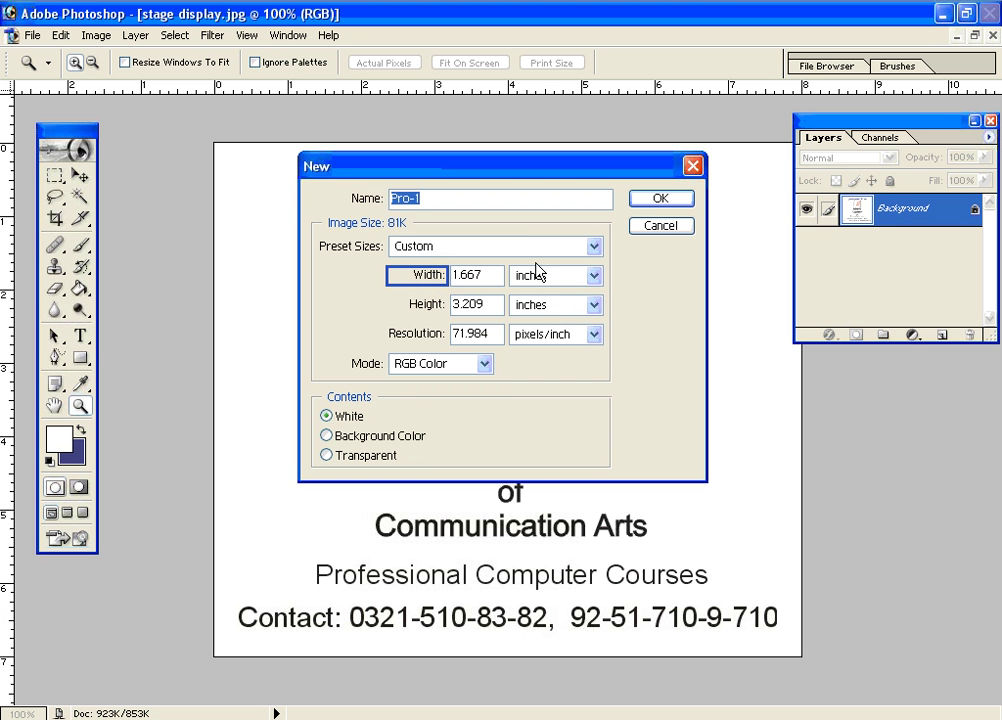
{"action": "left_click", "coordinate": [466, 275]}
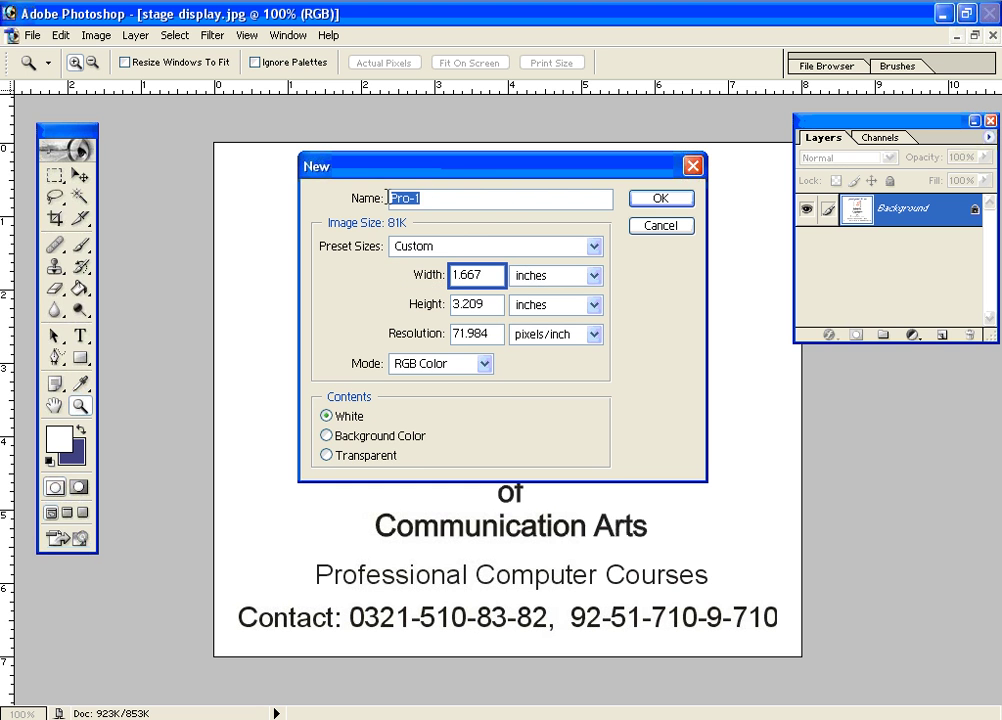
{"action": "left_click", "coordinate": [403, 280]}
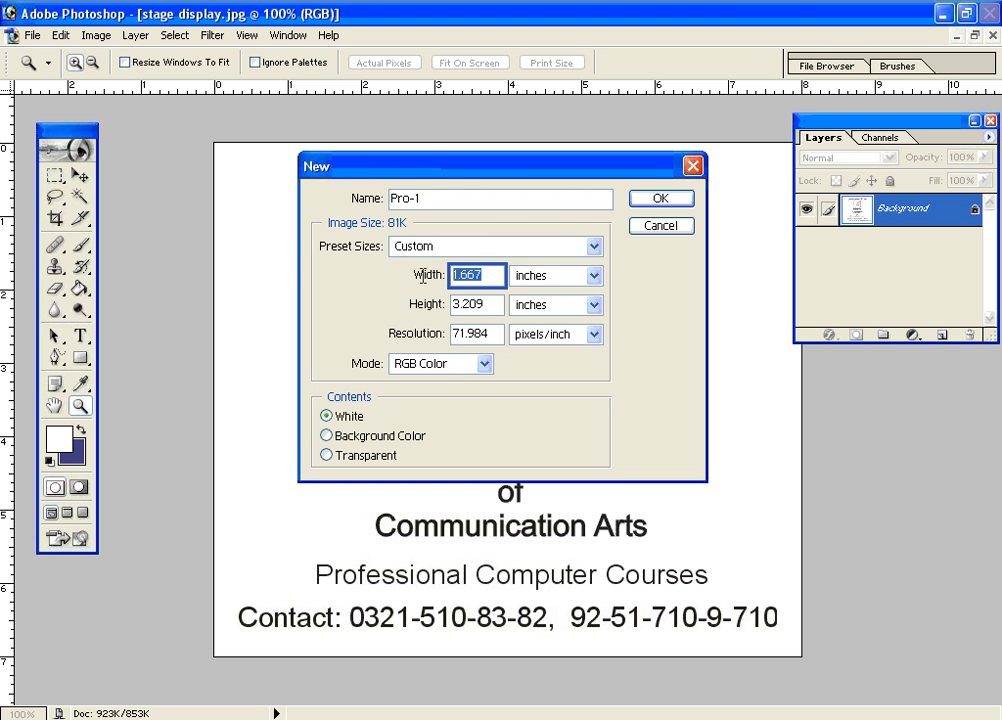
{"action": "type", "text": "5"}
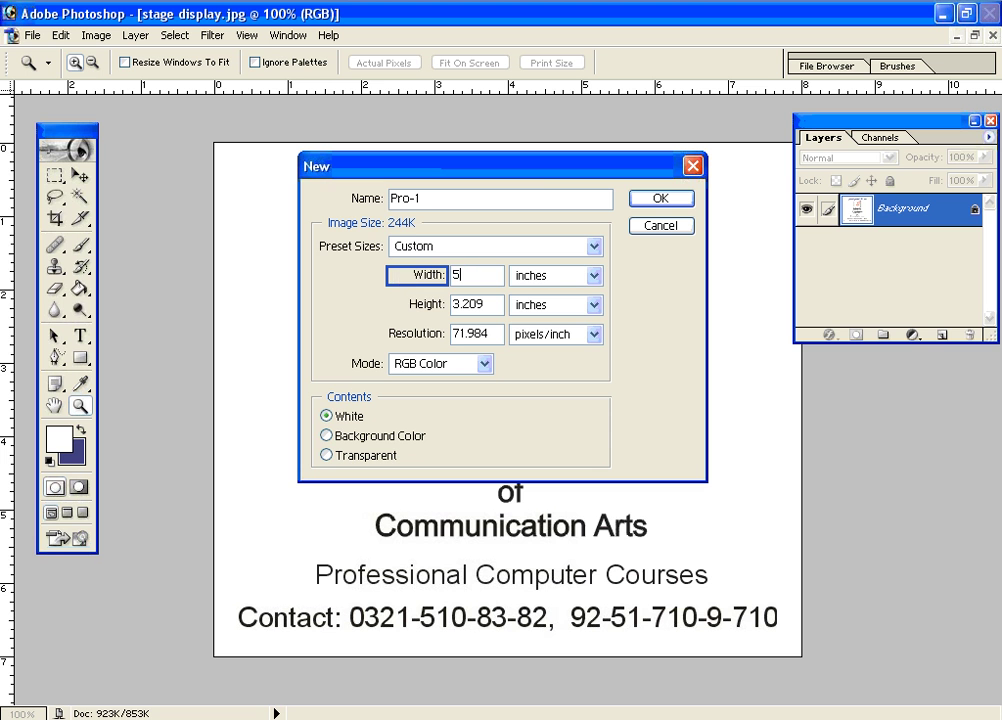
{"action": "left_click", "coordinate": [439, 305]}
{"action": "left_click", "coordinate": [431, 306]}
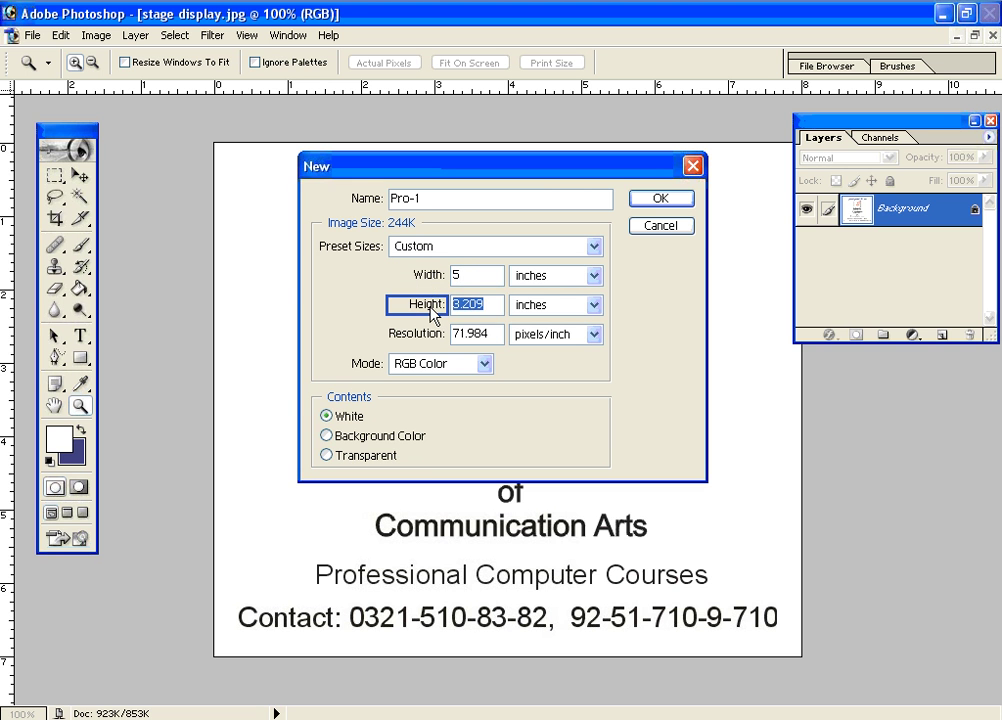
{"action": "type", "text": "5"}
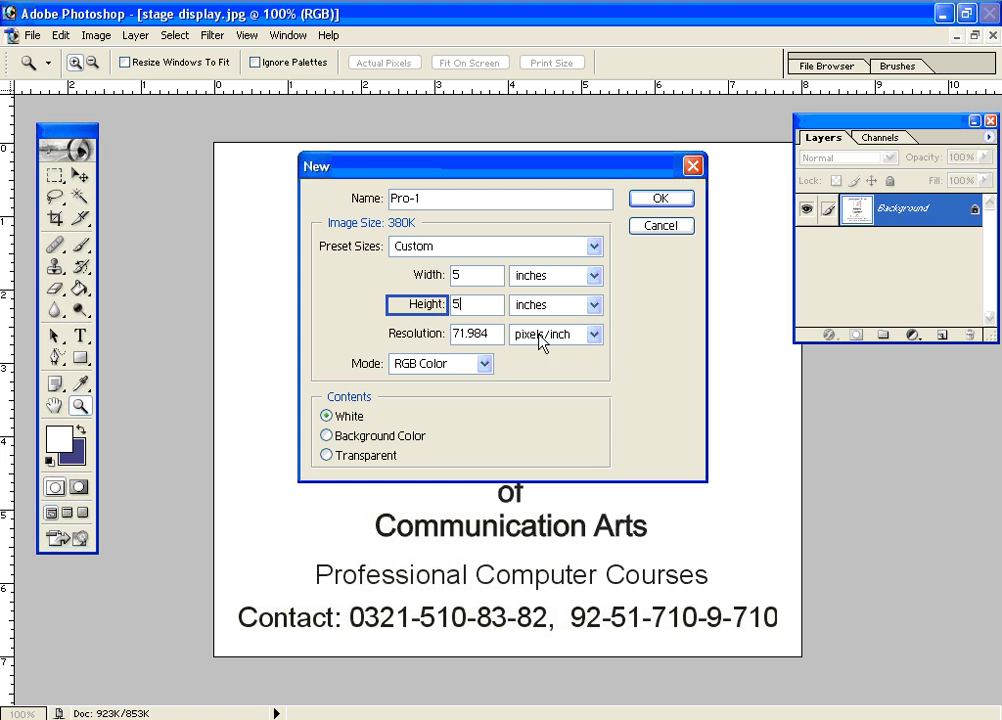
Set the new document's resolution to 72 and check the available resolution units, keeping pixels/inch.
{"action": "key", "text": "Tab"}
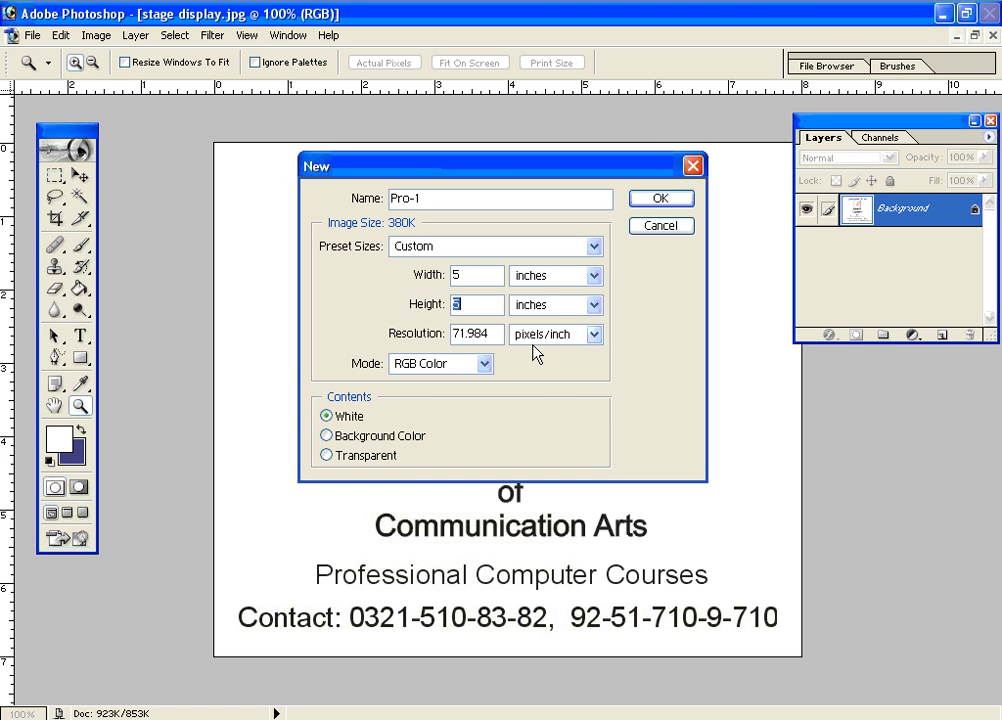
{"action": "key", "text": "Tab"}
{"action": "key", "text": "Tab"}
{"action": "key", "text": "Tab"}
{"action": "key", "text": "Tab"}
{"action": "left_click", "coordinate": [435, 340]}
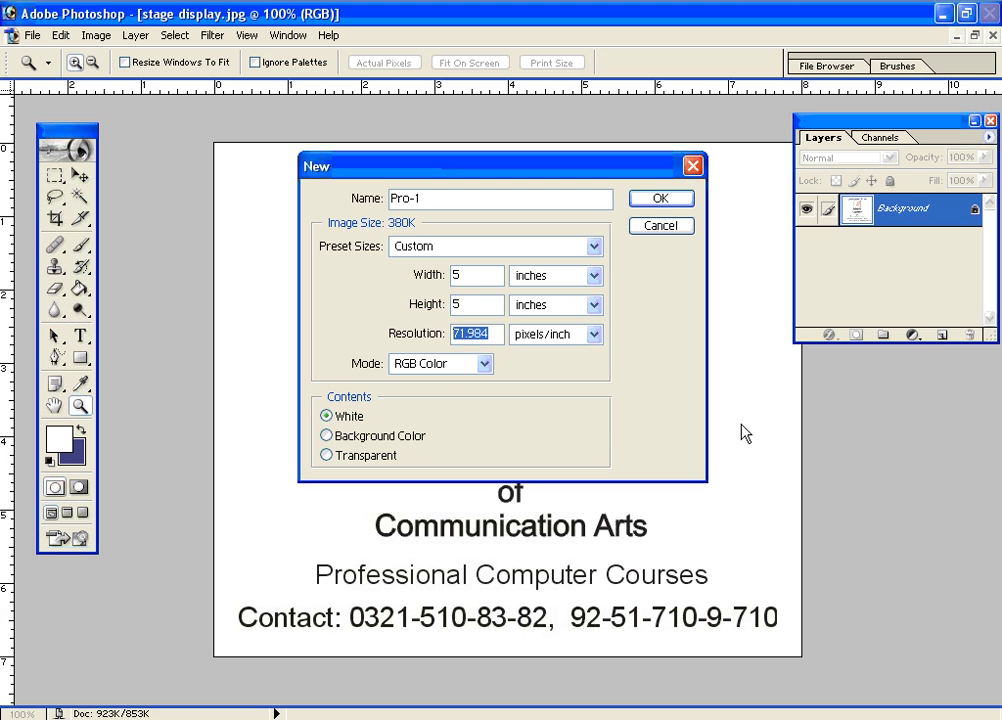
{"action": "type", "text": "72"}
{"action": "left_click", "coordinate": [645, 422]}
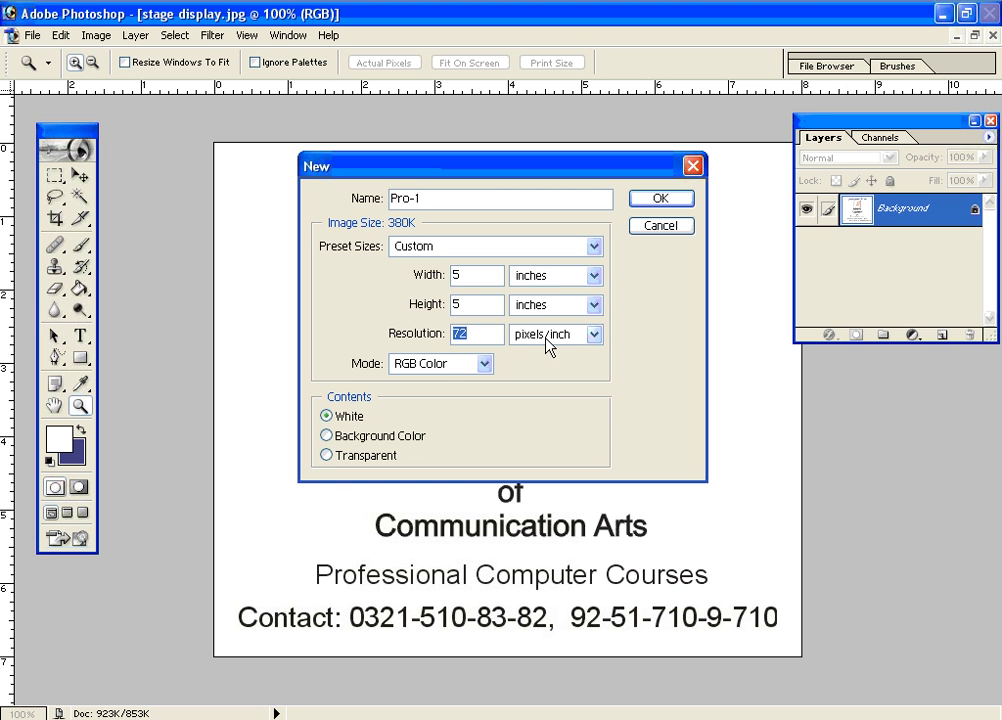
{"action": "left_click", "coordinate": [594, 335]}
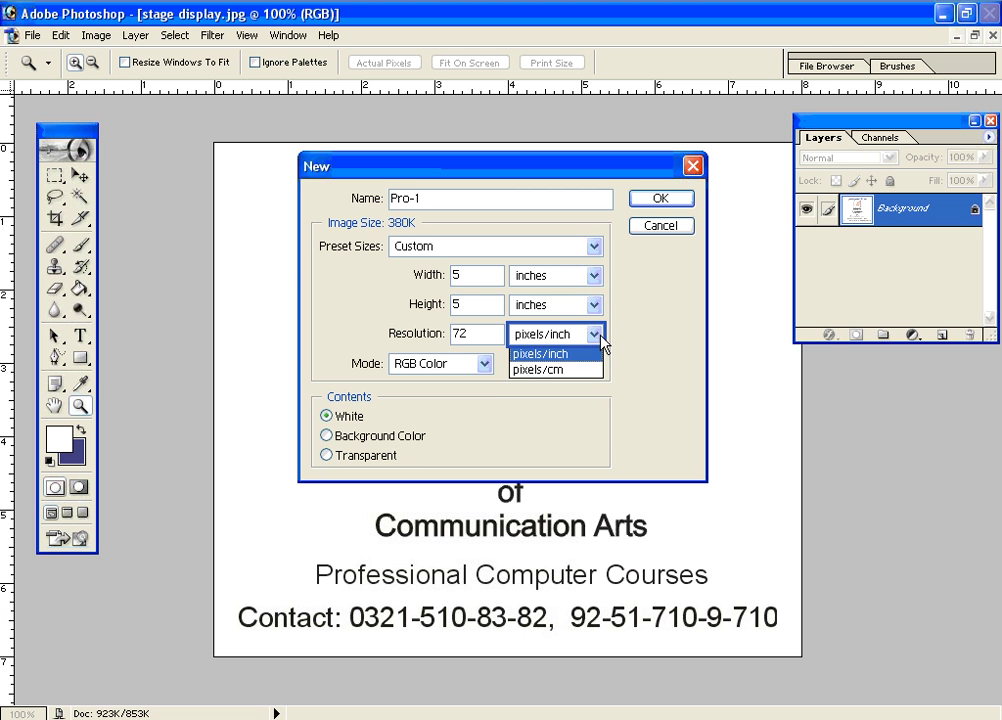
{"action": "left_click", "coordinate": [594, 336]}
{"action": "key", "text": "shift+Tab"}
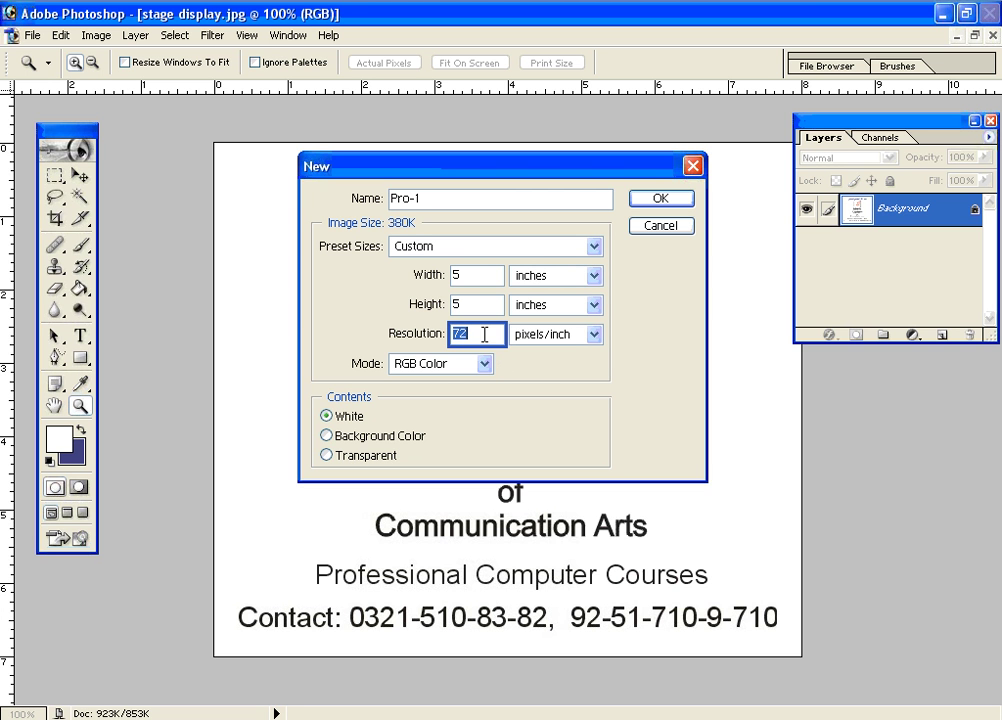
Try resolutions of 300, 450 and 600 pixels/inch for the new document and return to 72.
{"action": "type", "text": "300"}
{"action": "key", "text": "BackSpace"}
{"action": "key", "text": "BackSpace"}
{"action": "key", "text": "BackSpace"}
{"action": "type", "text": "450"}
{"action": "key", "text": "BackSpace"}
{"action": "key", "text": "BackSpace"}
{"action": "key", "text": "BackSpace"}
{"action": "type", "text": "600"}
{"action": "key", "text": "BackSpace"}
{"action": "key", "text": "BackSpace"}
{"action": "key", "text": "BackSpace"}
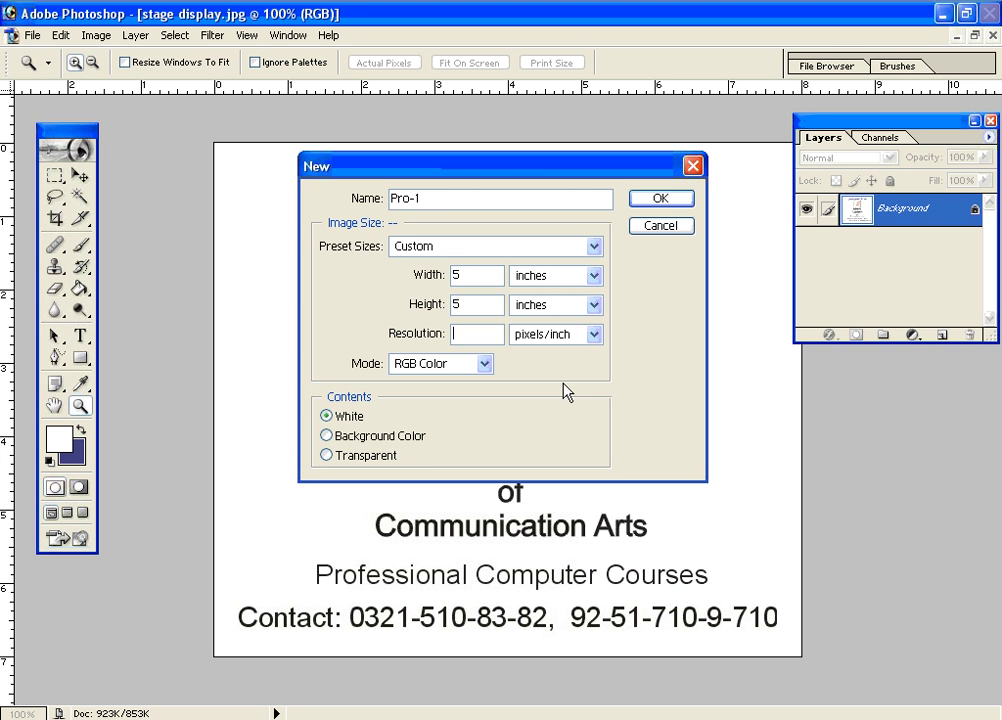
{"action": "type", "text": "72"}
Compare the image size at resolutions of 300 and 600 pixels/inch and set the value back to 72.
{"action": "left_click_drag", "start_coordinate": [470, 334], "coordinate": [428, 333]}
{"action": "type", "text": "300"}
{"action": "left_click_drag", "start_coordinate": [475, 328], "coordinate": [418, 333]}
{"action": "type", "text": "600"}
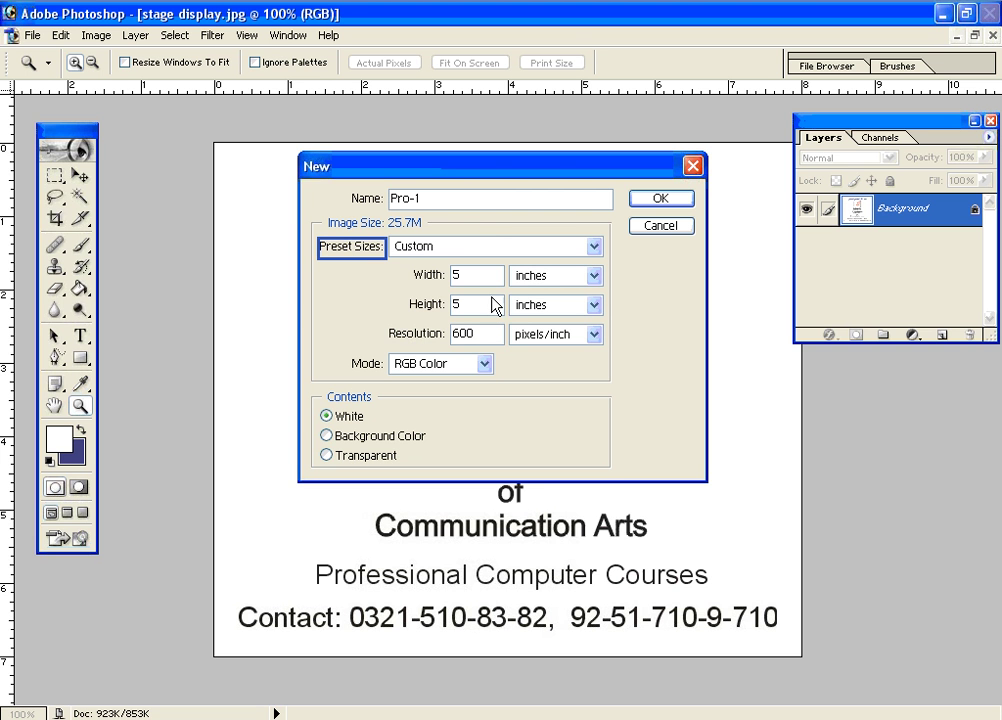
{"action": "left_click", "coordinate": [425, 333]}
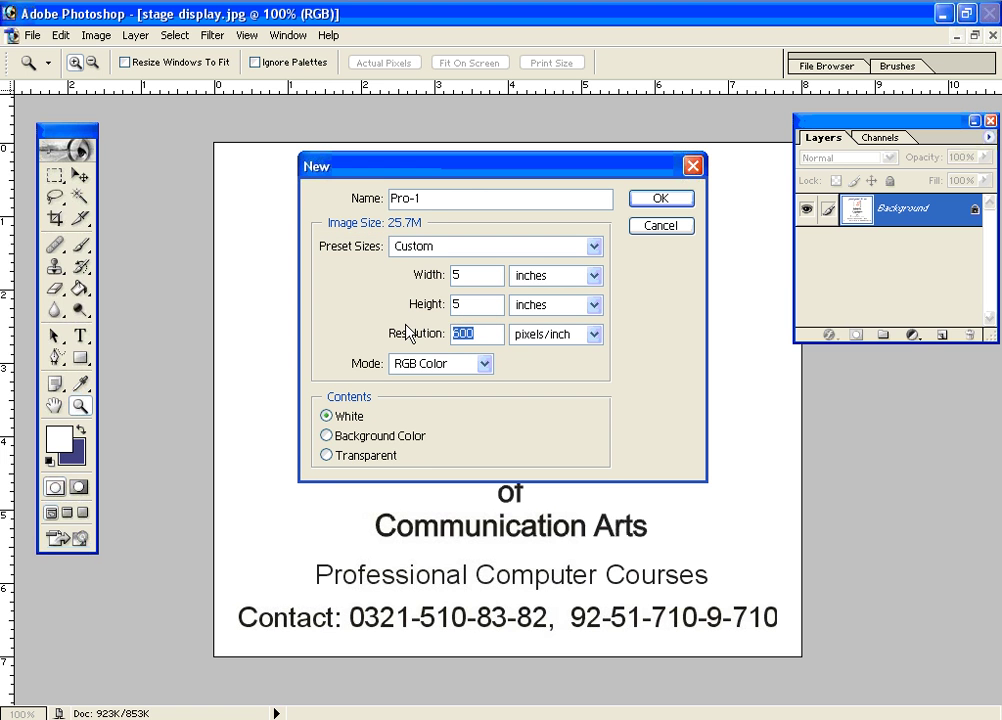
{"action": "type", "text": "72"}
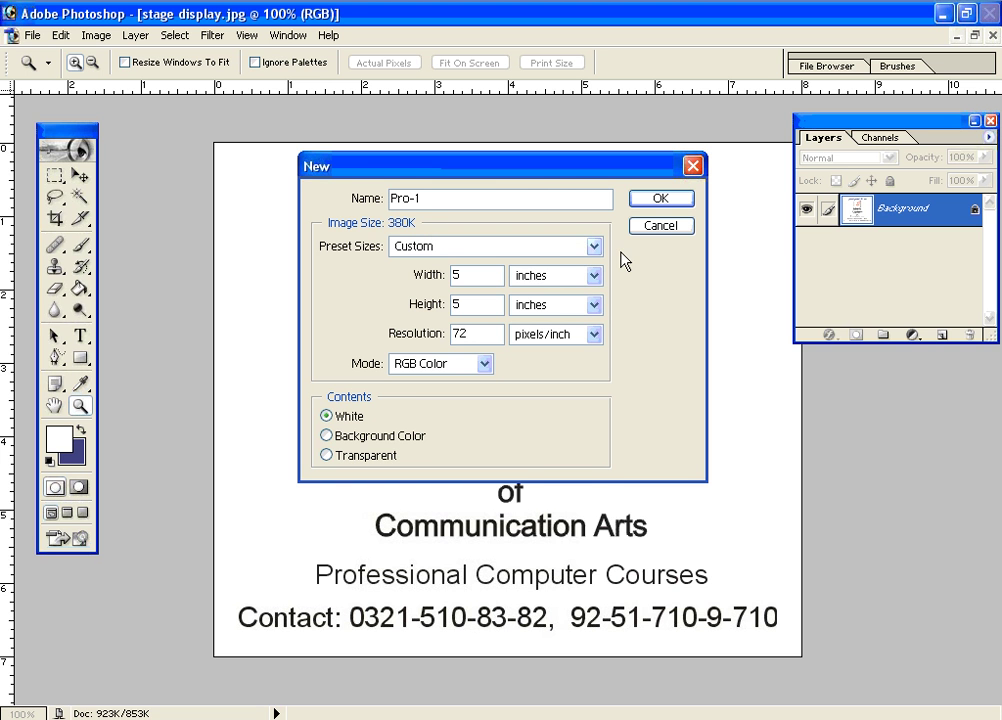
Set the new document's resolution to 300 pixels/inch.
{"action": "left_click", "coordinate": [418, 246]}
{"action": "left_click", "coordinate": [462, 335]}
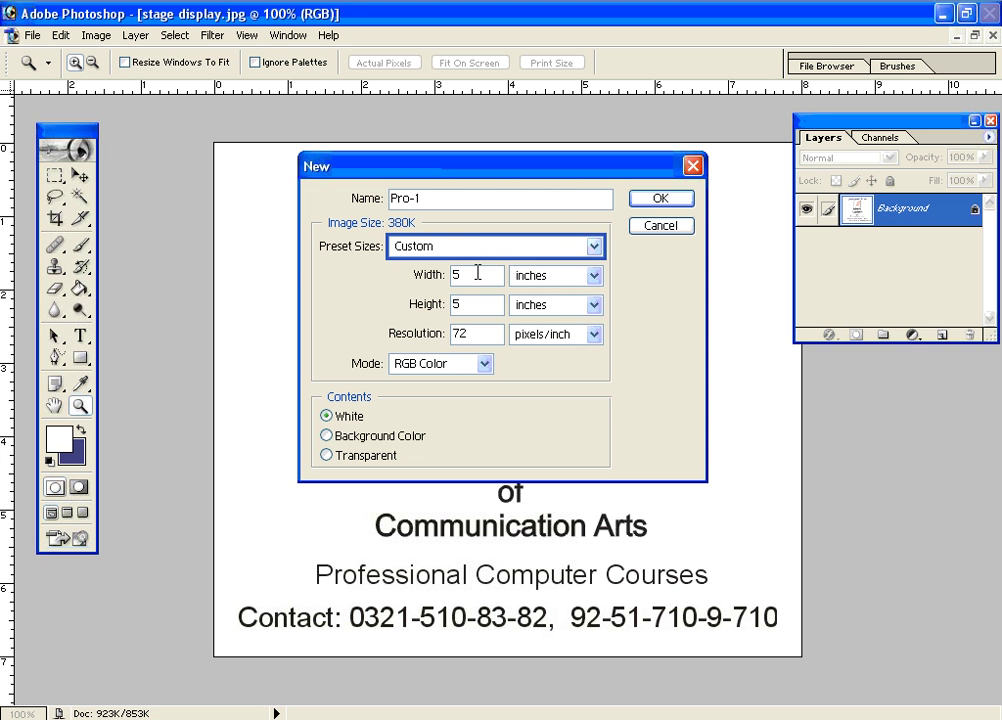
{"action": "left_click", "coordinate": [414, 340]}
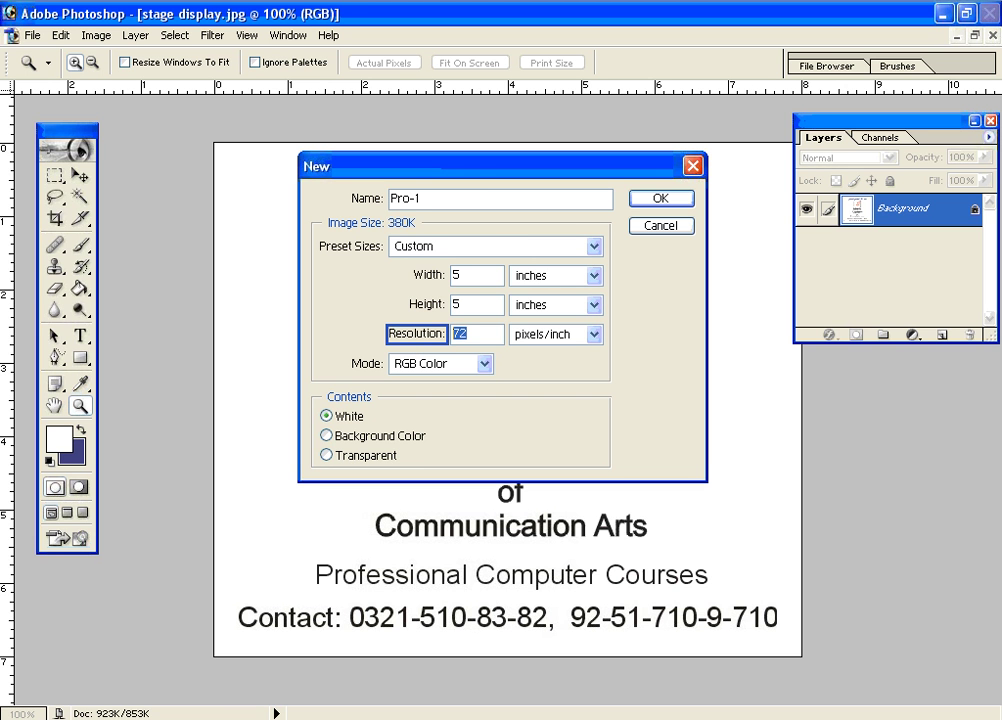
{"action": "type", "text": "300"}
{"action": "left_click", "coordinate": [402, 198]}
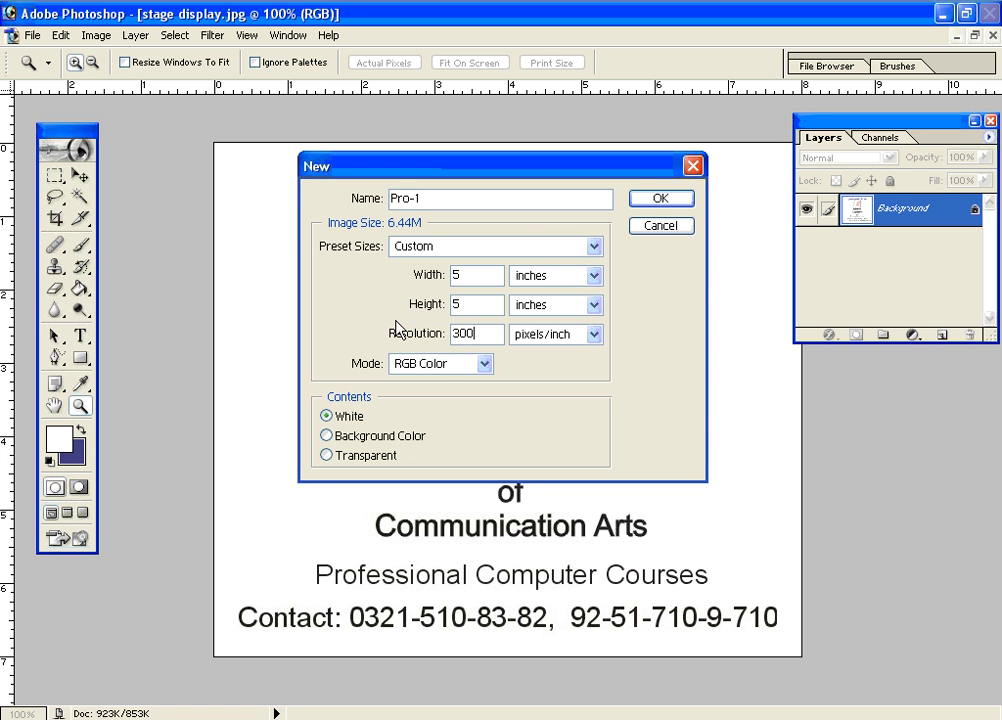
Set the new document's resolution back to 72 pixels/inch and check the resulting image size.
{"action": "left_click", "coordinate": [484, 336]}
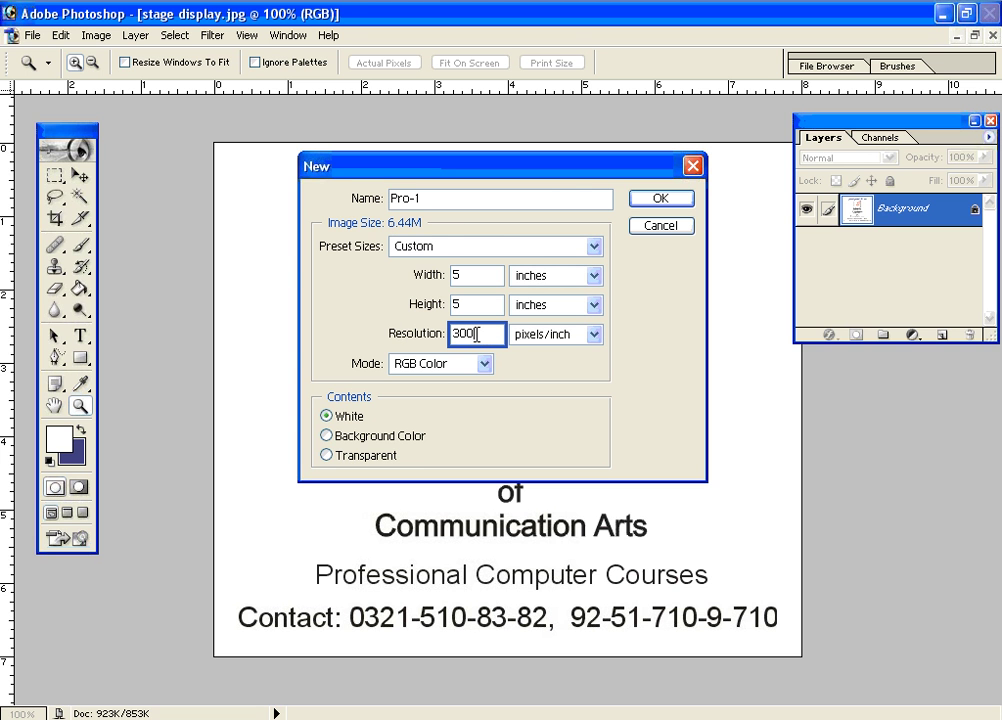
{"action": "double_click", "coordinate": [468, 336]}
{"action": "type", "text": "72"}
{"action": "left_click", "coordinate": [420, 278]}
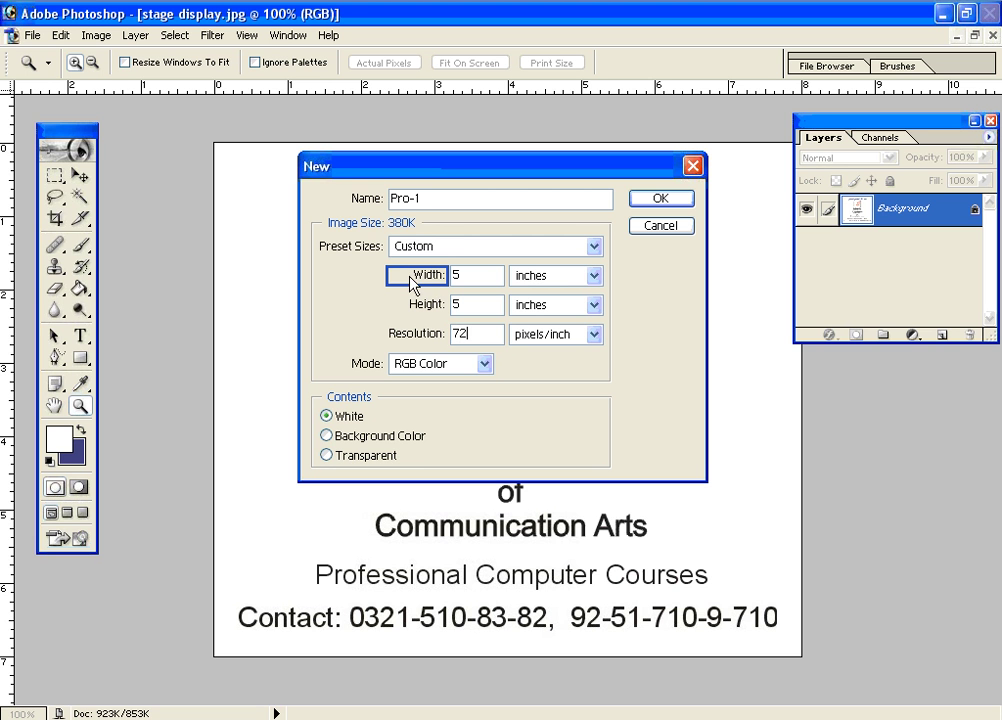
{"action": "left_click", "coordinate": [410, 222]}
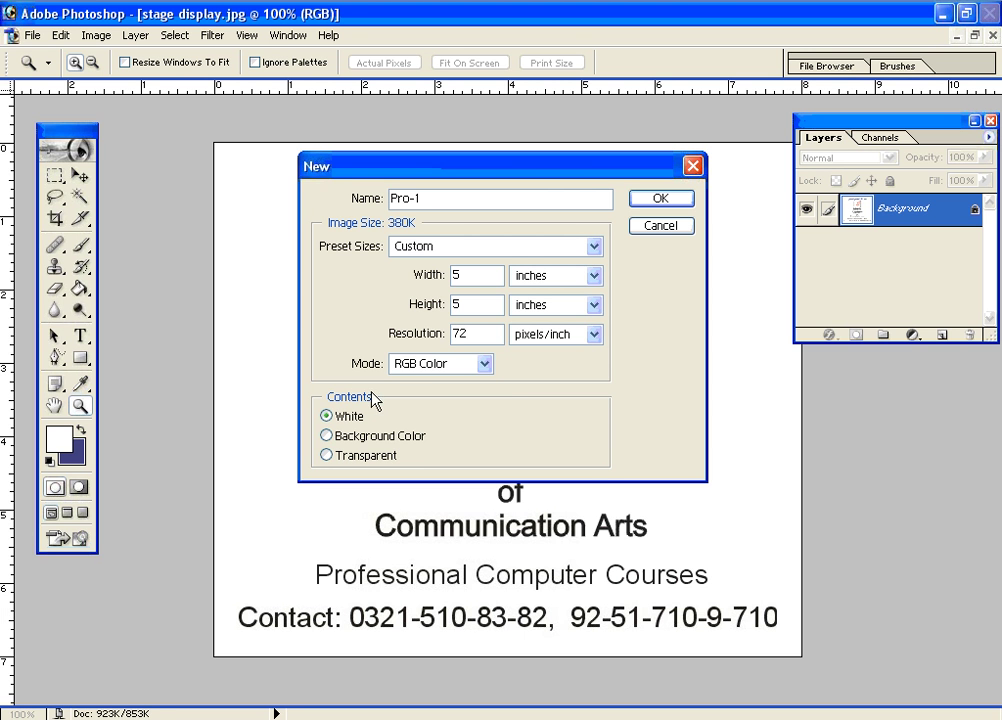
Try CMYK Color as the new document's mode to compare the image size, and return to RGB Color.
{"action": "left_click", "coordinate": [486, 365]}
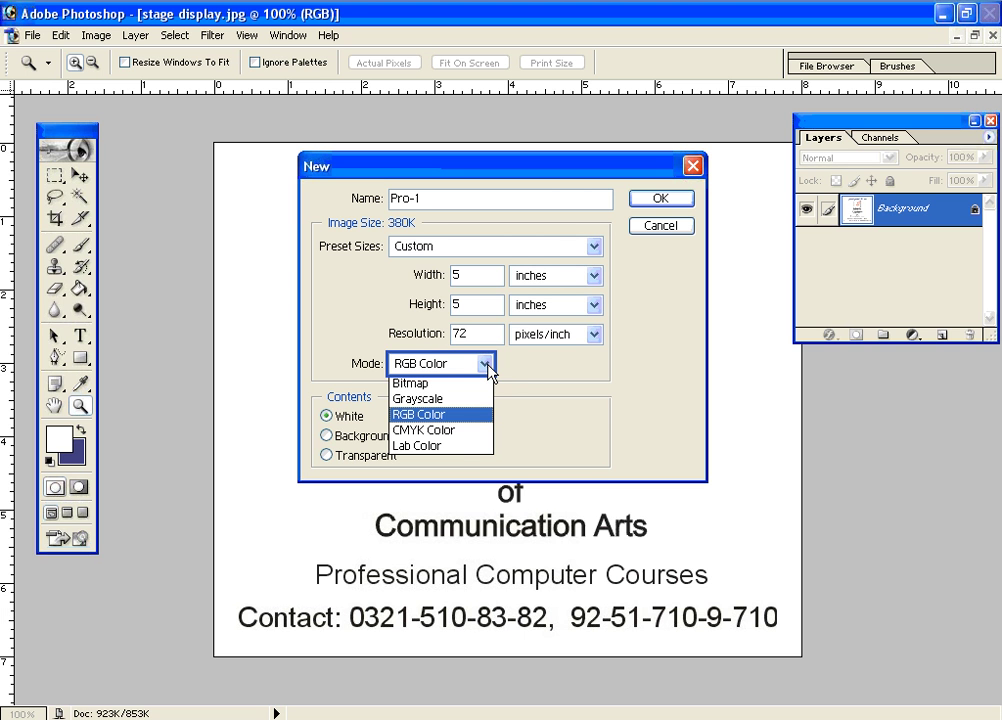
{"action": "left_click", "coordinate": [461, 431]}
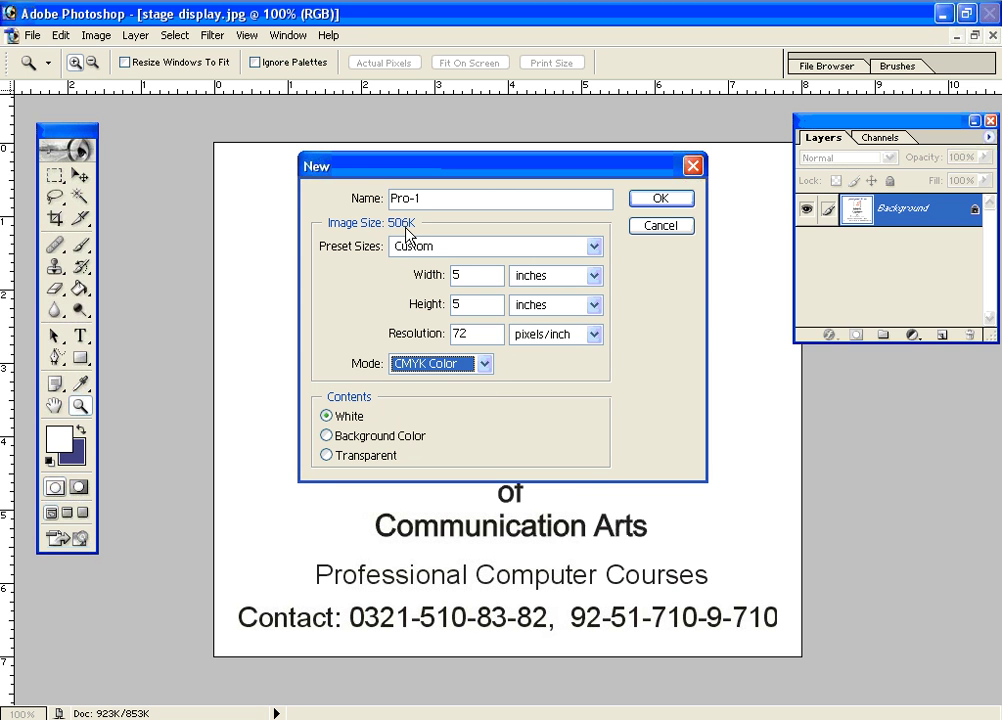
{"action": "left_click", "coordinate": [484, 365]}
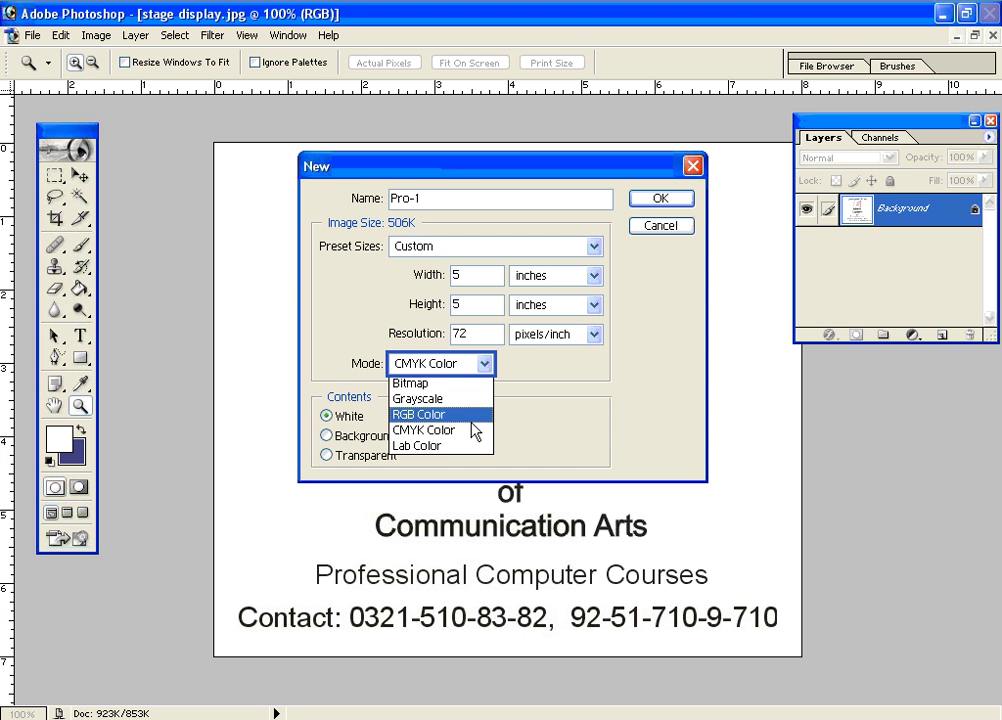
{"action": "left_click", "coordinate": [471, 418]}
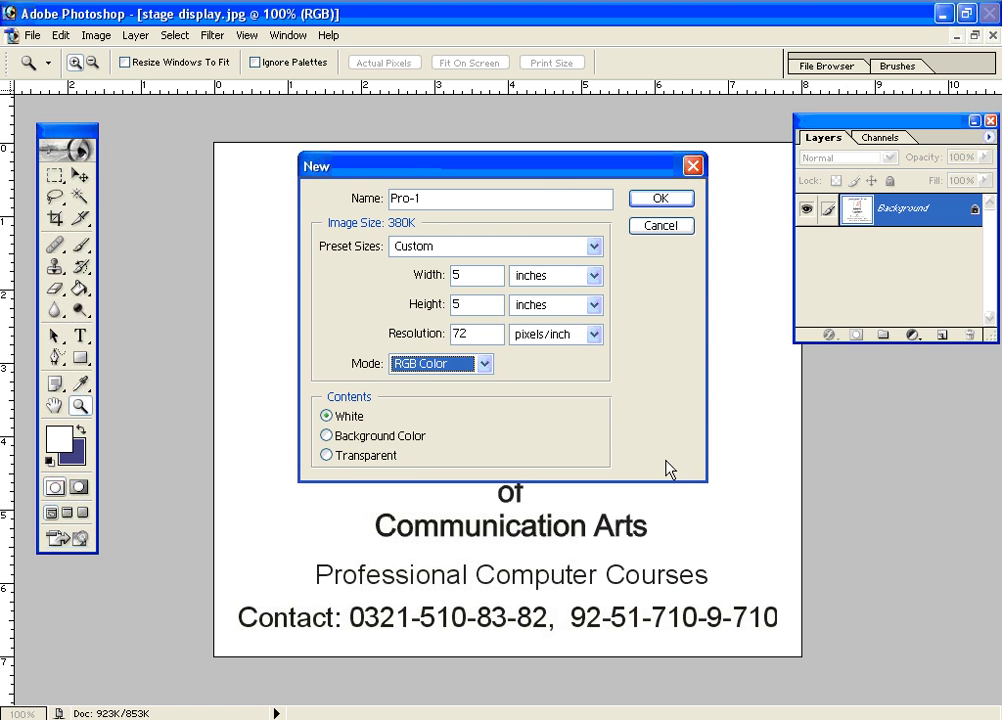
{"action": "key", "text": "shift+Tab"}
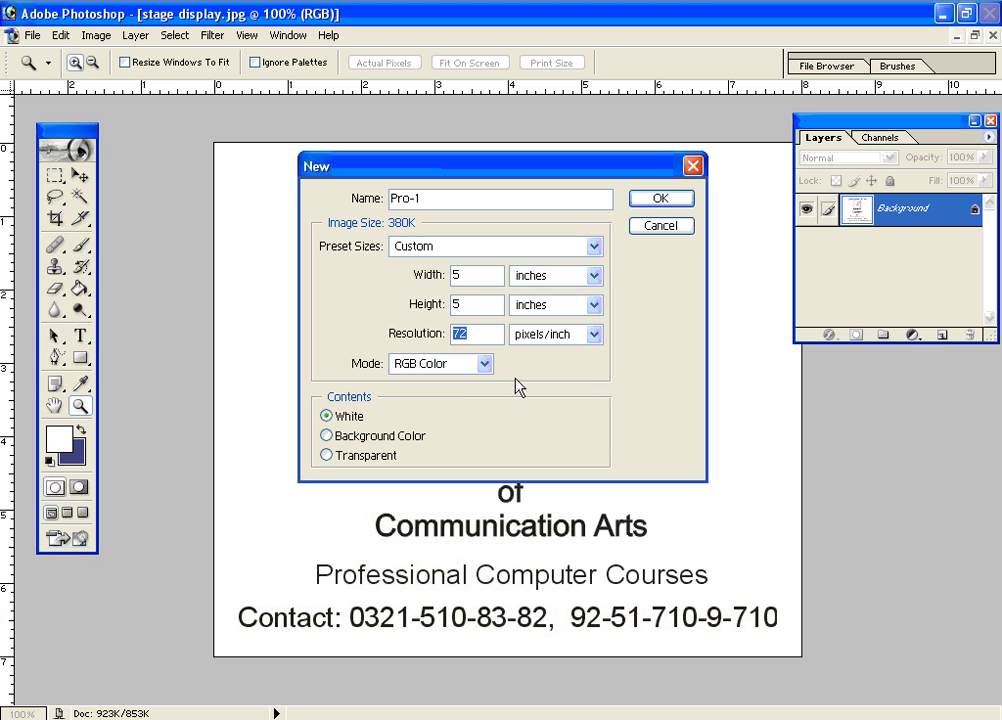
Try Grayscale as the new document's color mode and compare the image size.
{"action": "left_click", "coordinate": [491, 369]}
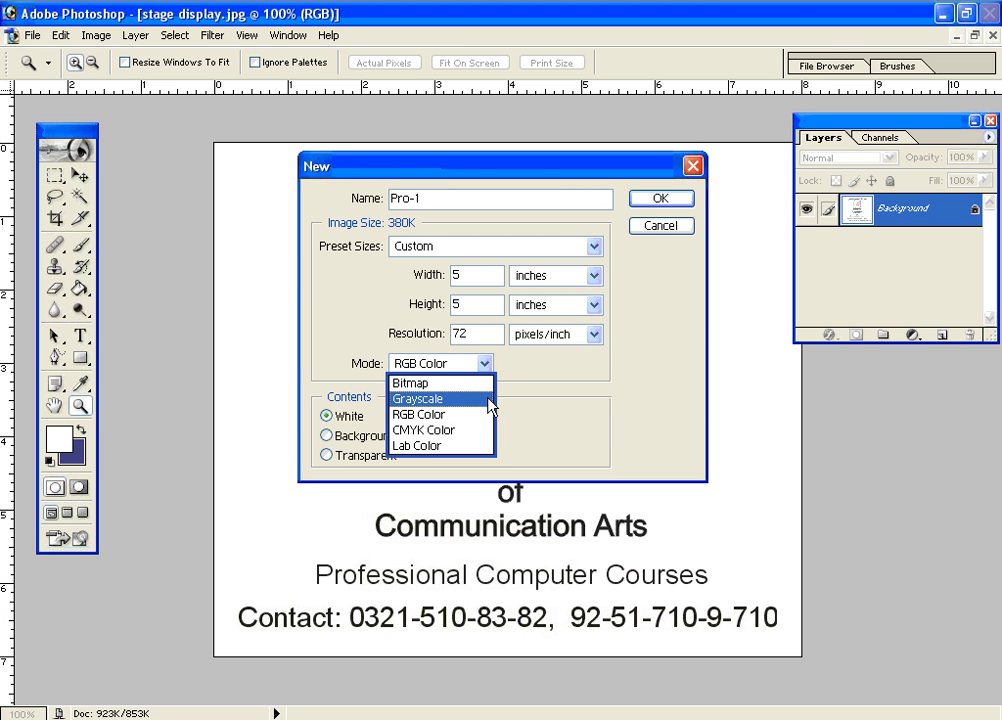
{"action": "left_click", "coordinate": [491, 400]}
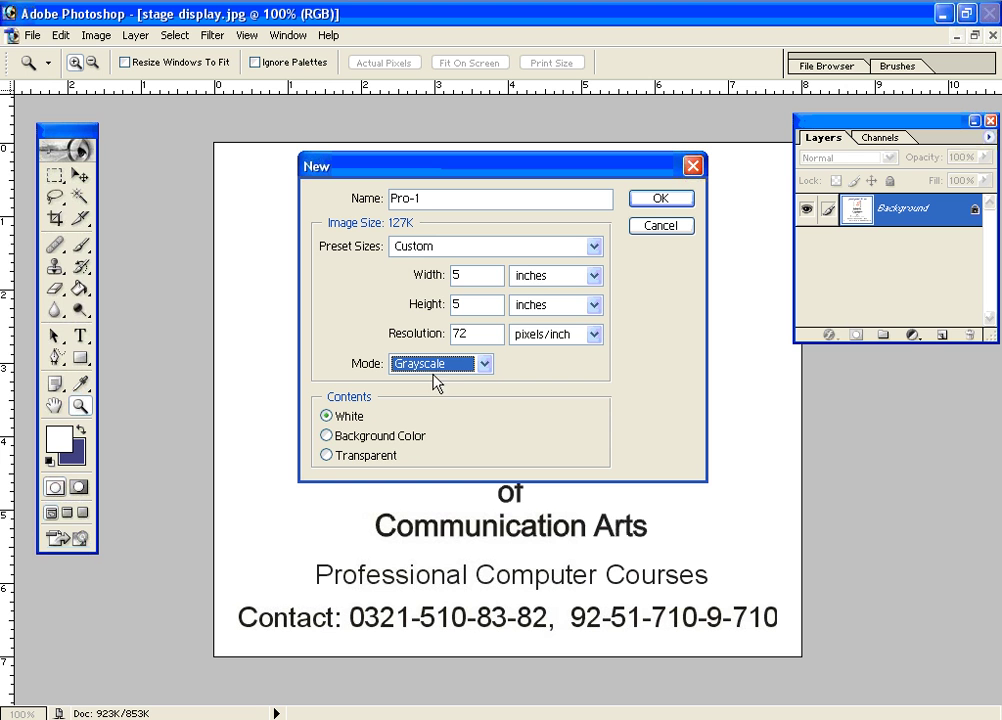
{"action": "left_click", "coordinate": [490, 278]}
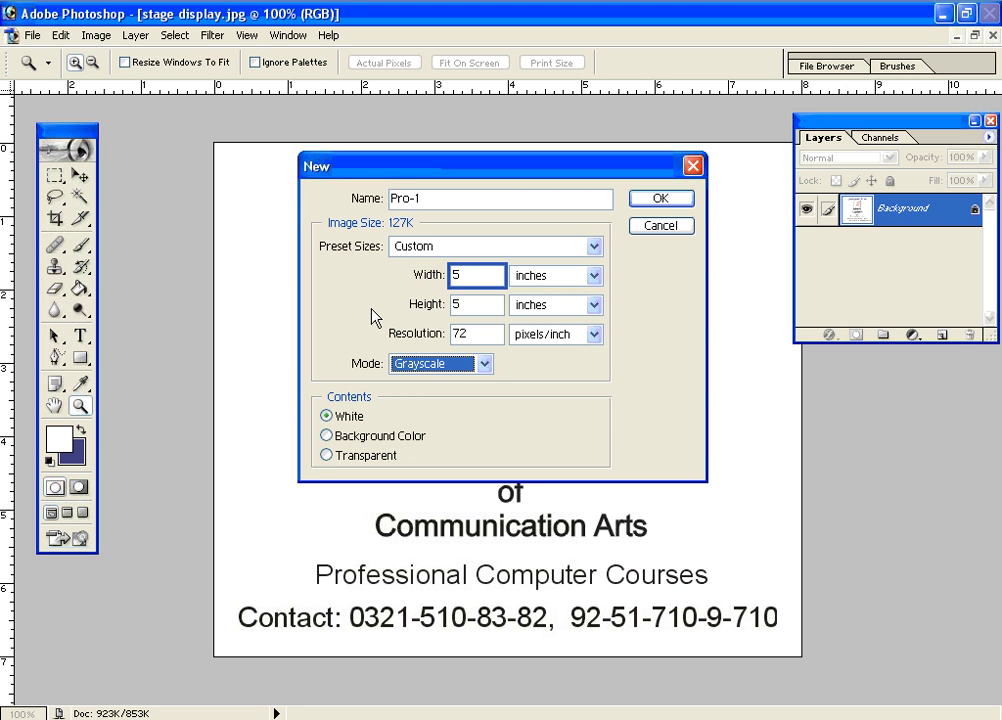
{"action": "left_click", "coordinate": [475, 362]}
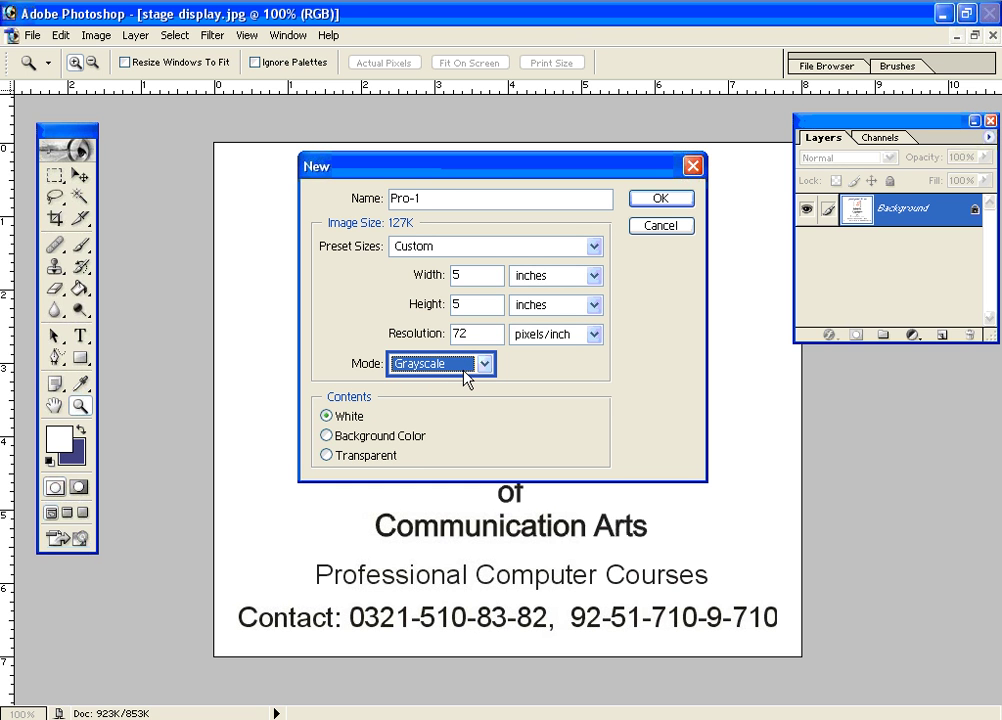
{"action": "key", "text": "shift+Tab"}
{"action": "key", "text": "shift+Tab"}
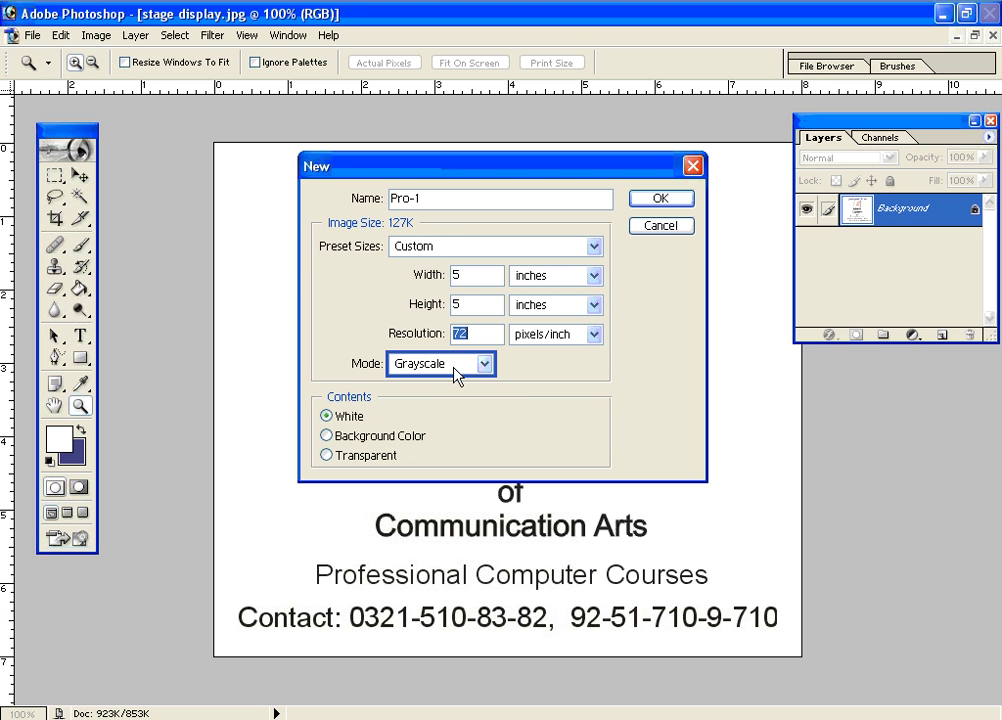
Review the available color modes and set the new document's mode to RGB Color.
{"action": "left_click", "coordinate": [486, 366]}
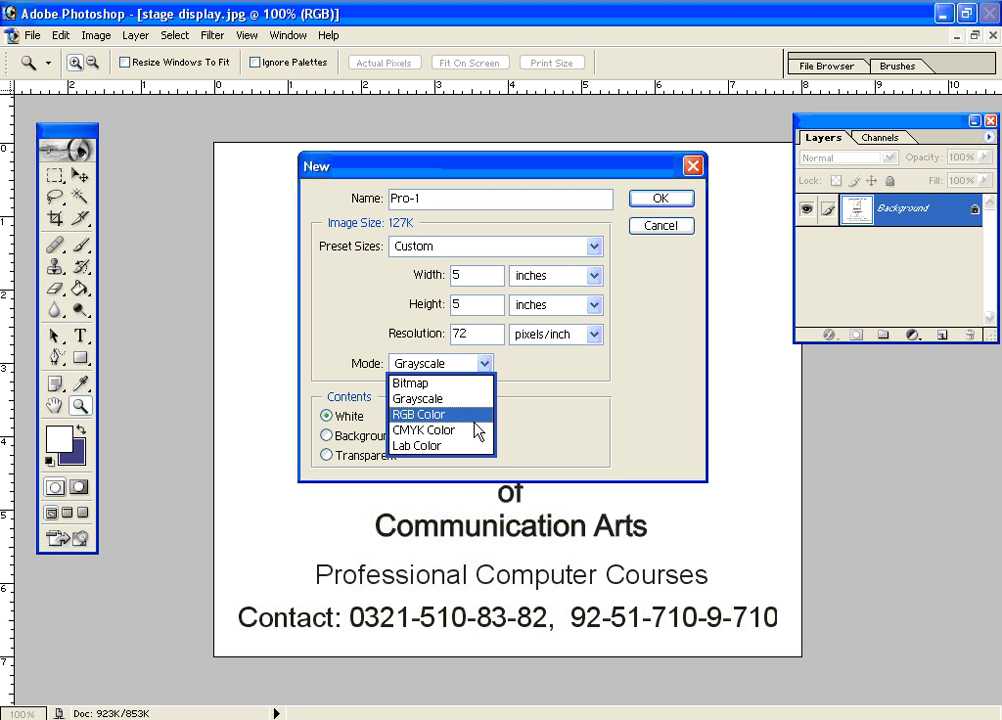
{"action": "left_click", "coordinate": [552, 419]}
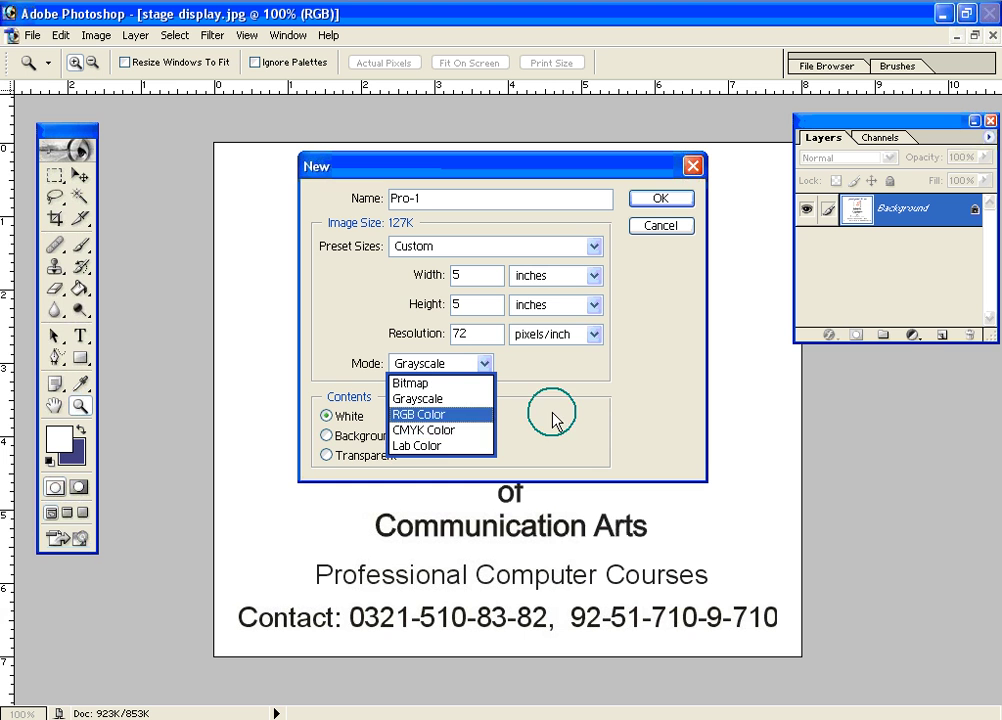
{"action": "left_click", "coordinate": [484, 366]}
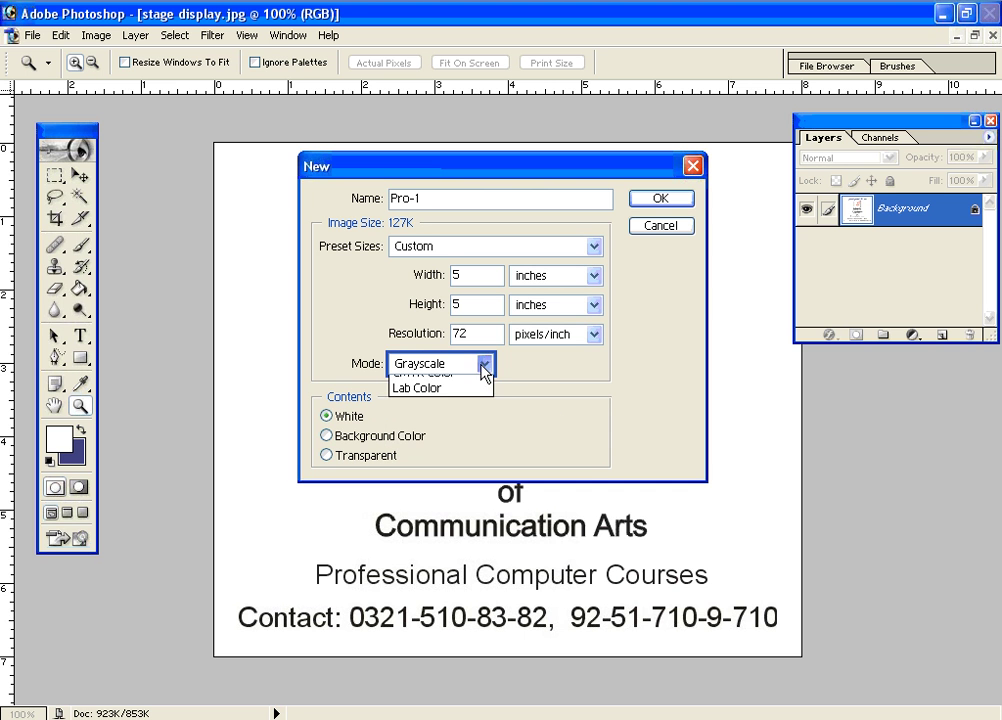
{"action": "left_click", "coordinate": [478, 406]}
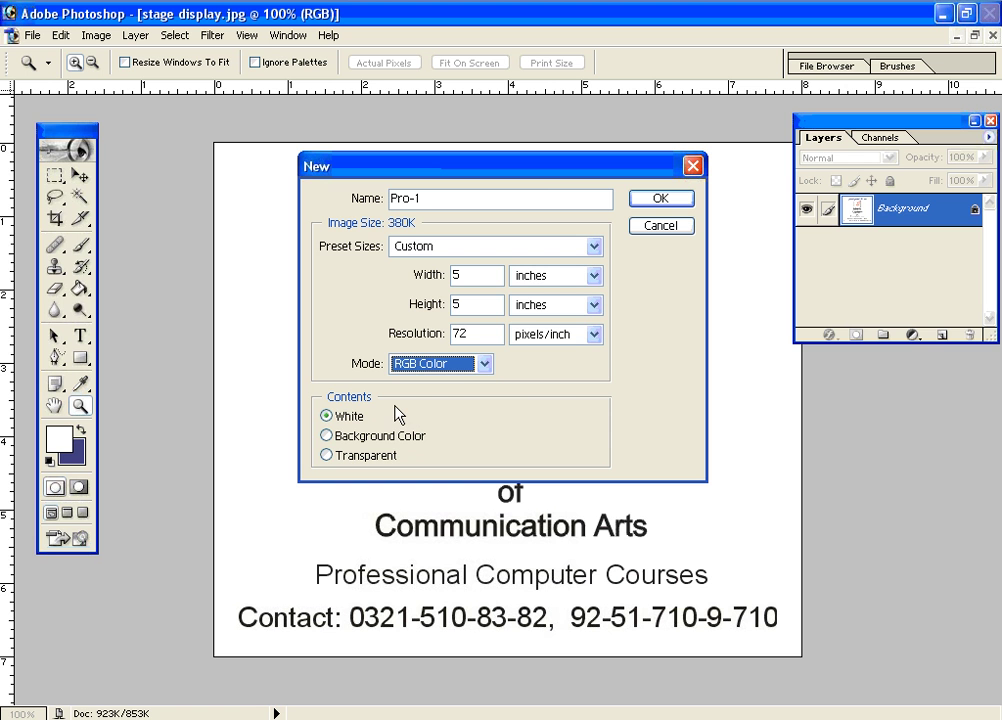
Try the White, Background Color and Transparent contents options for the new document.
{"action": "left_click", "coordinate": [333, 417]}
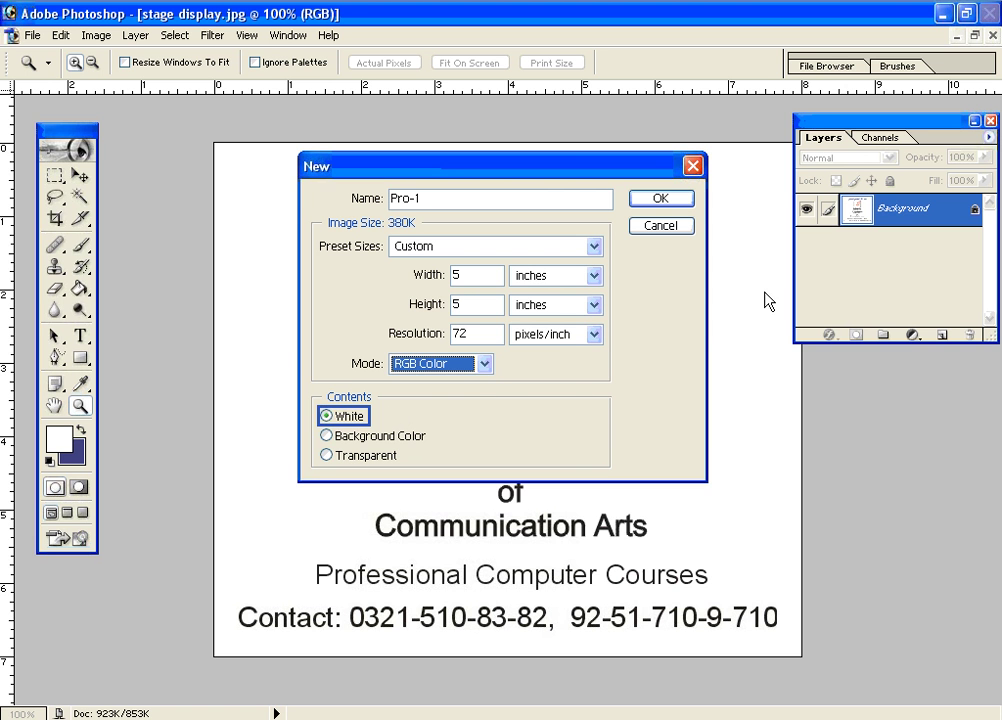
{"action": "left_click", "coordinate": [553, 413]}
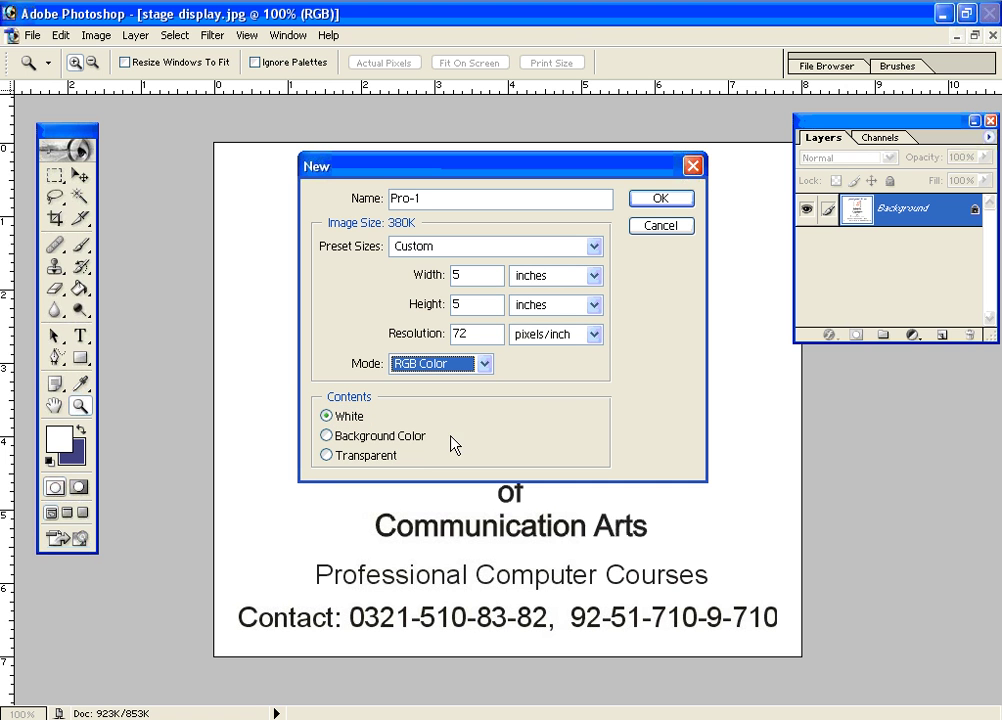
{"action": "left_click", "coordinate": [327, 437]}
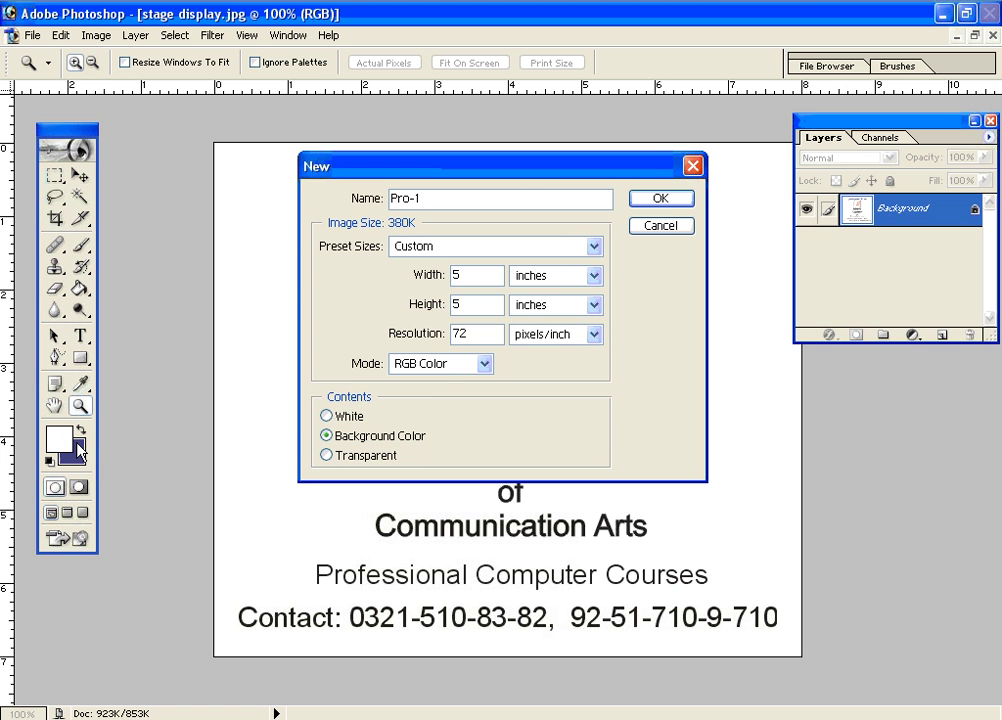
{"action": "left_click", "coordinate": [352, 438]}
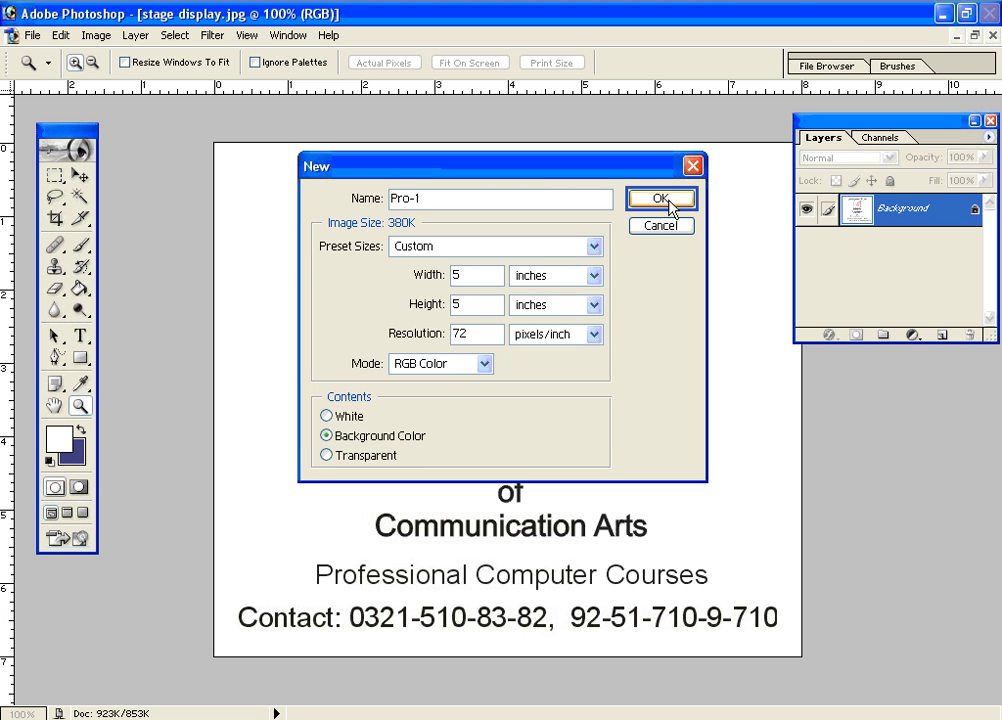
{"action": "left_click_drag", "start_coordinate": [666, 206], "coordinate": [403, 436]}
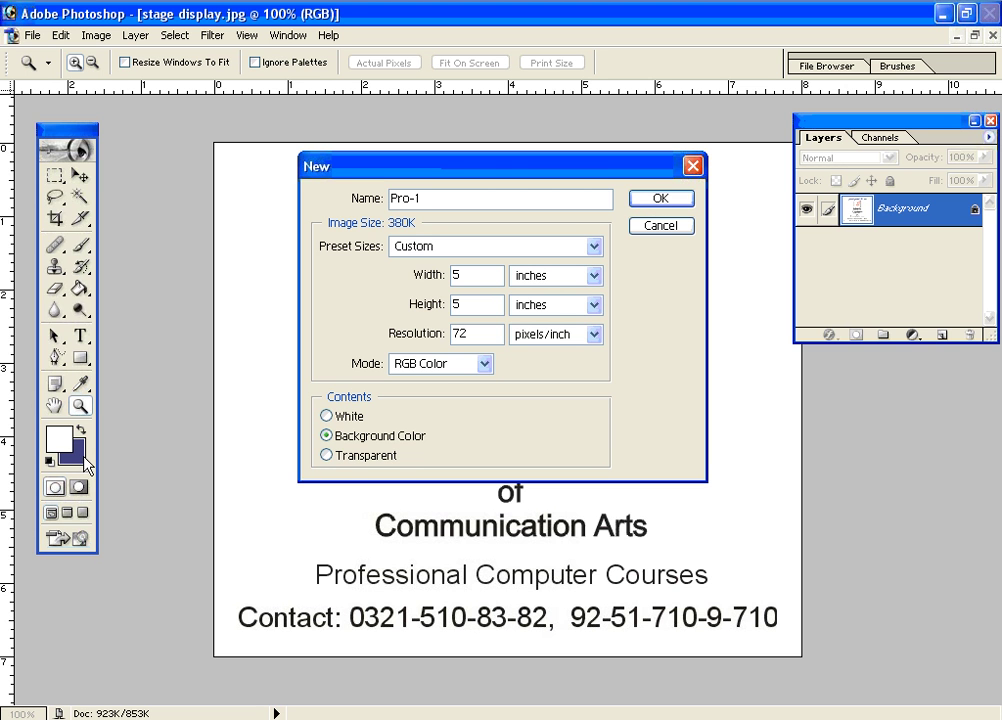
{"action": "left_click", "coordinate": [326, 456]}
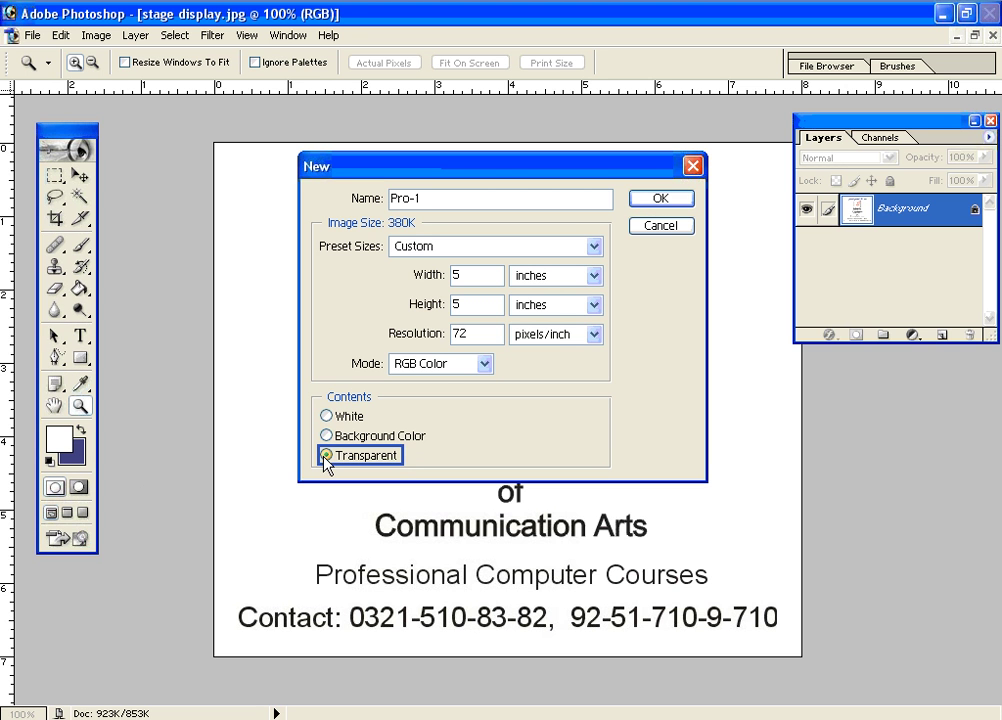
{"action": "left_click", "coordinate": [657, 479]}
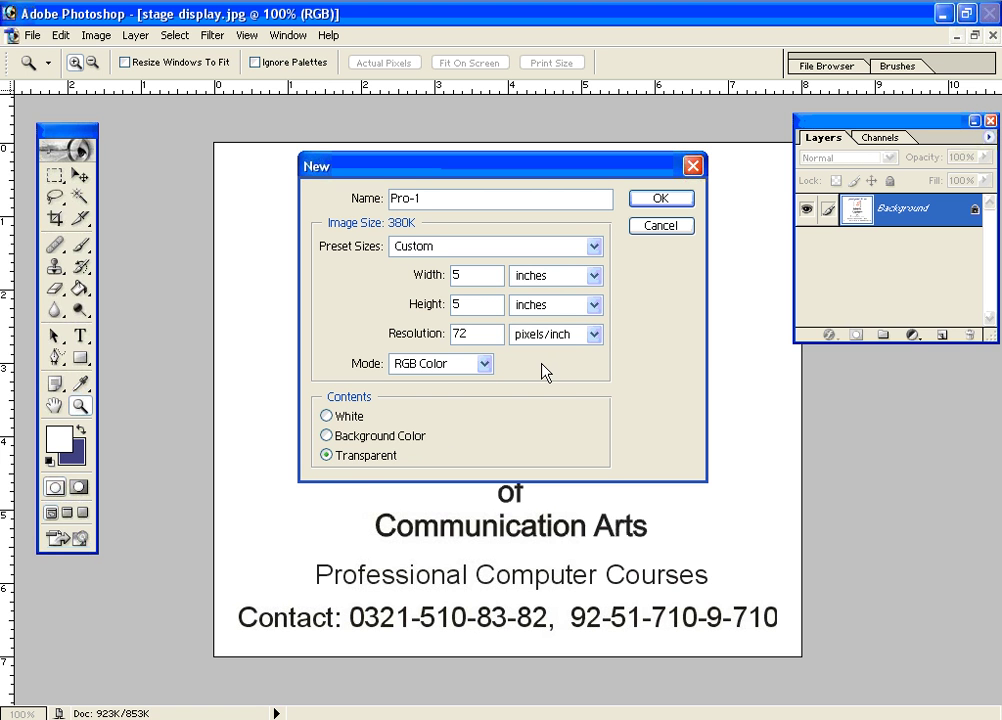
Set the contents to White, create the Pro-1 document and maximize its window.
{"action": "left_click", "coordinate": [325, 416]}
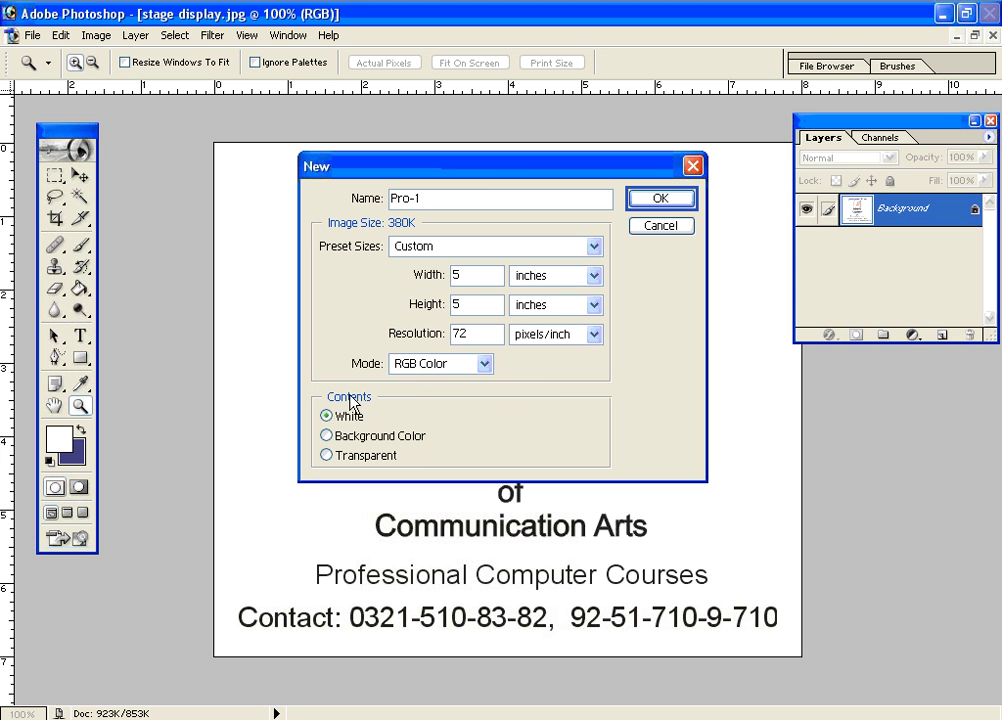
{"action": "left_click", "coordinate": [330, 416]}
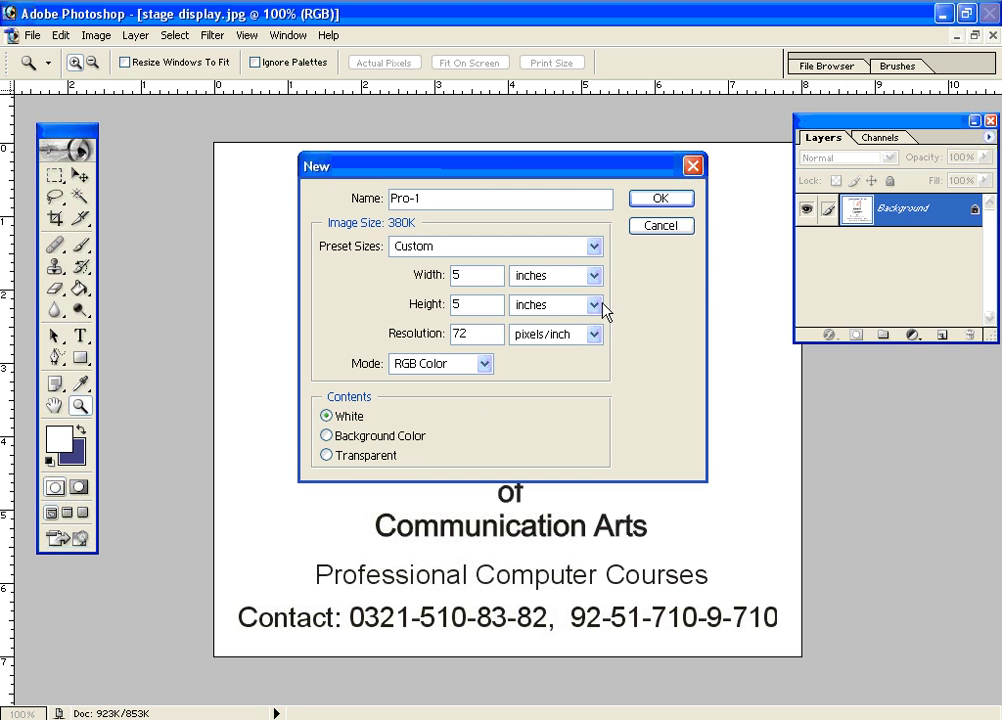
{"action": "left_click", "coordinate": [650, 202]}
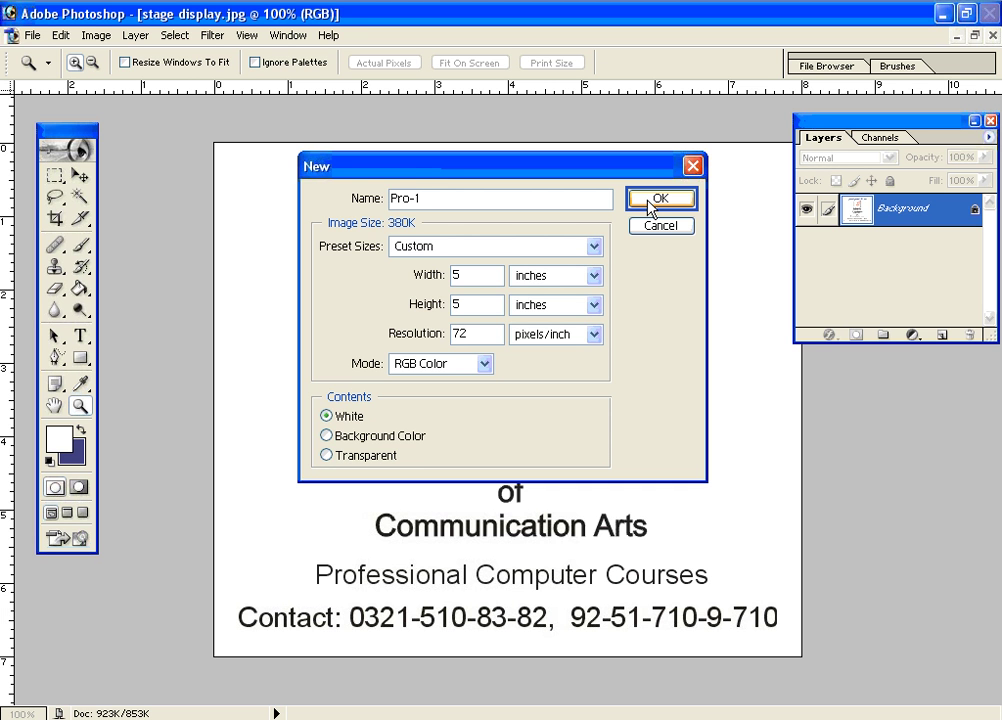
{"action": "left_click", "coordinate": [649, 202]}
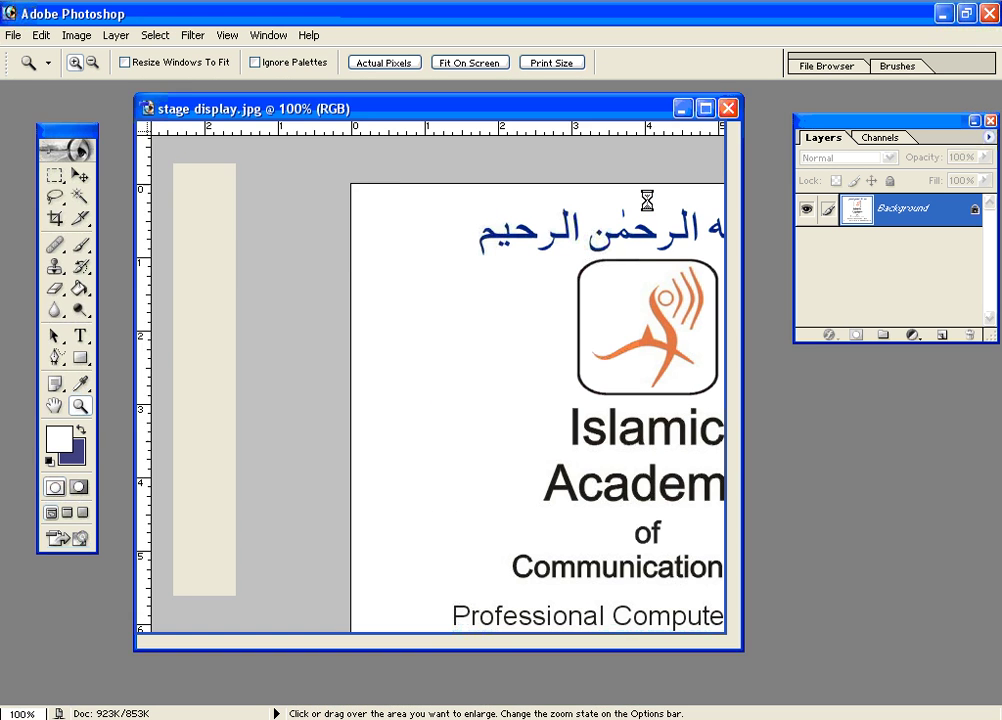
{"action": "double_click", "coordinate": [249, 104]}
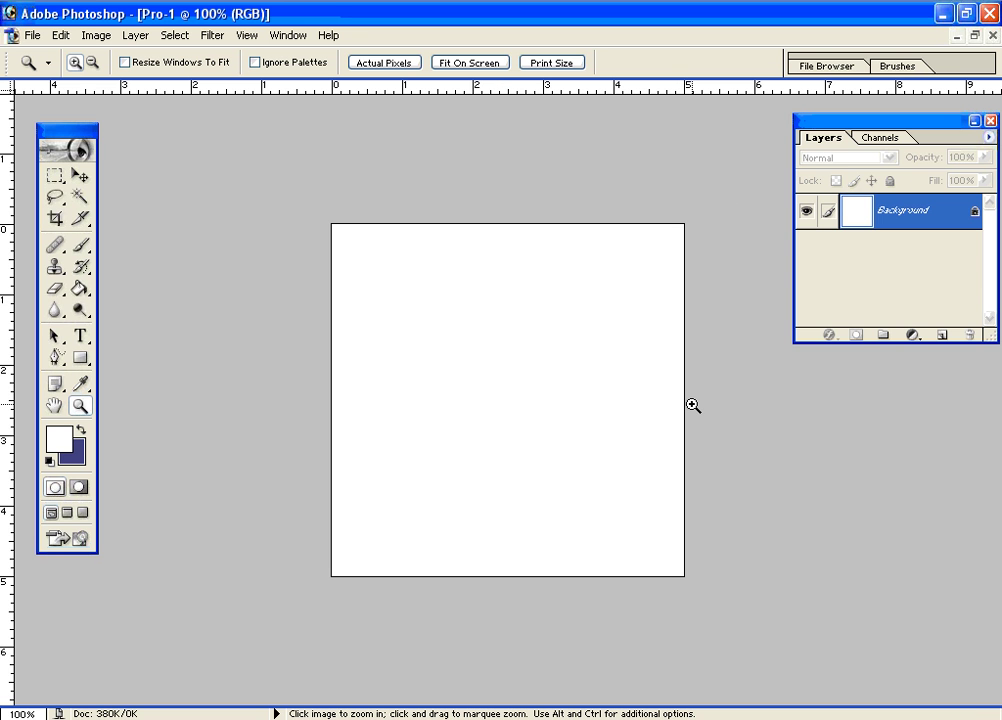
Check the pixel dimensions, document size and resolution of Pro-1 in Image Size without changing them.
{"action": "left_click", "coordinate": [97, 37]}
{"action": "left_click", "coordinate": [137, 167]}
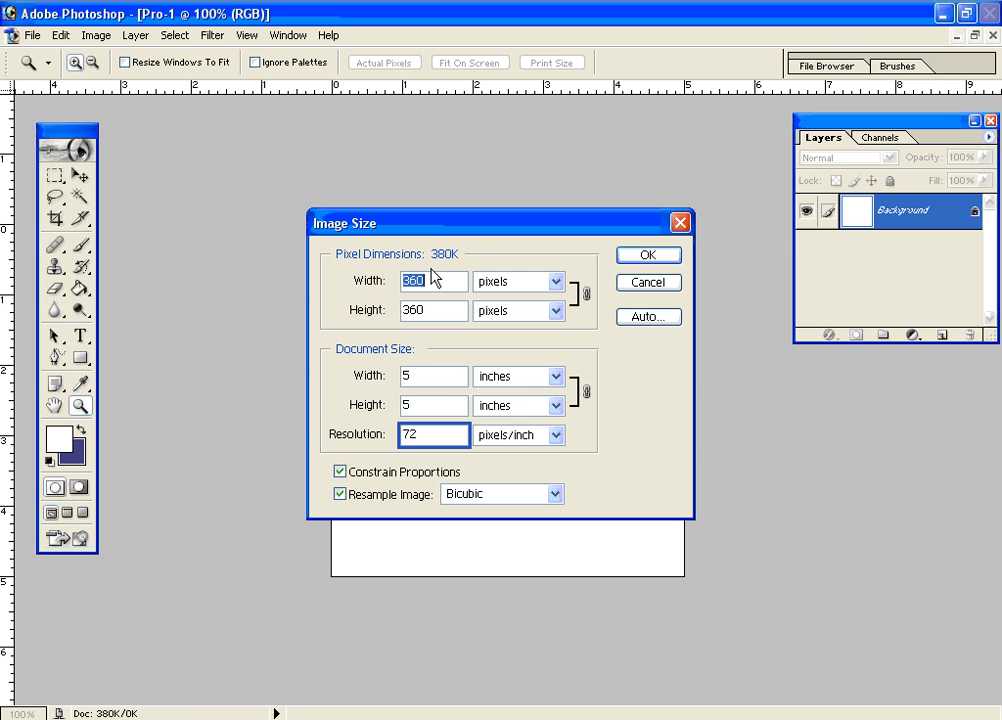
{"action": "left_click", "coordinate": [636, 285]}
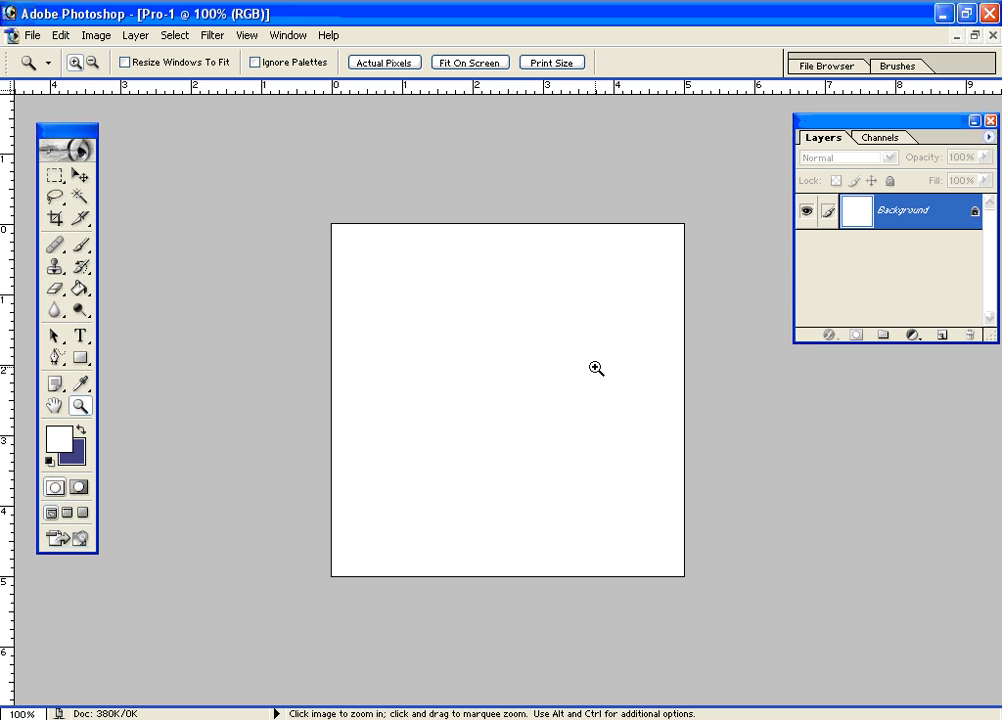
Switch between the Pro-1 and stage display.jpg documents to compare them, ending on stage display.jpg.
{"action": "key", "text": "ctrl+Tab"}
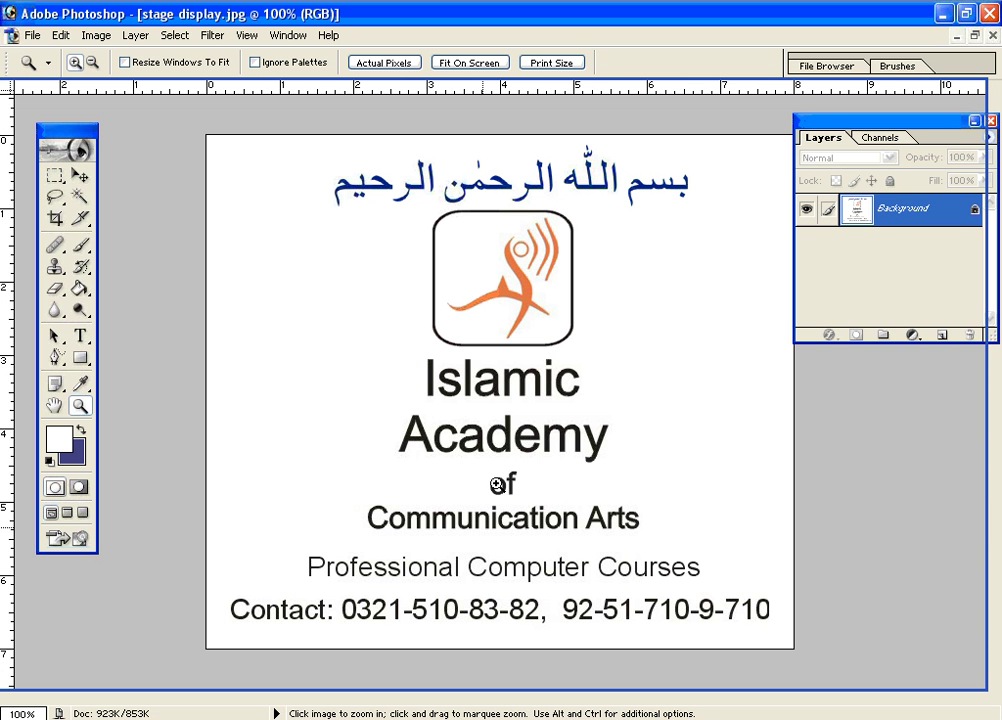
{"action": "key", "text": "ctrl+Tab"}
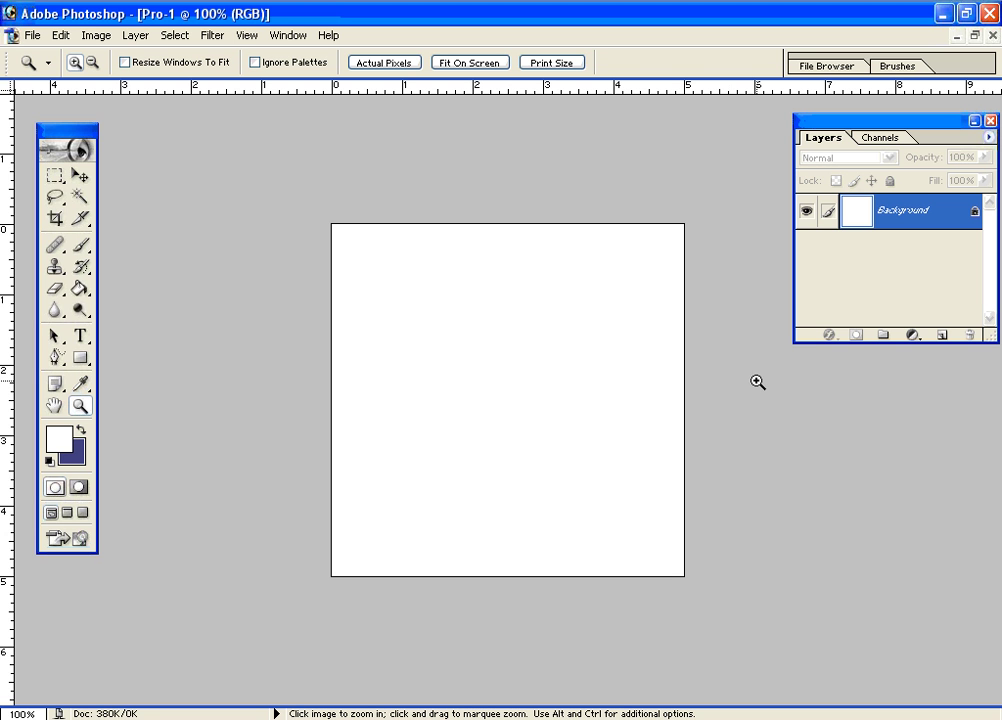
{"action": "key", "text": "ctrl+Tab"}
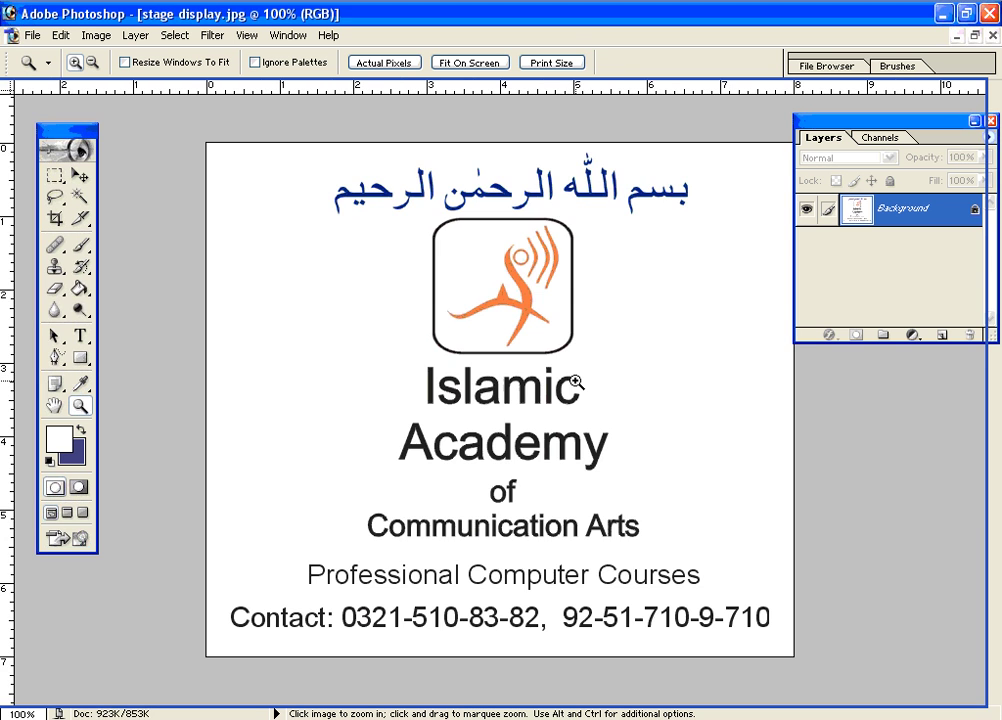